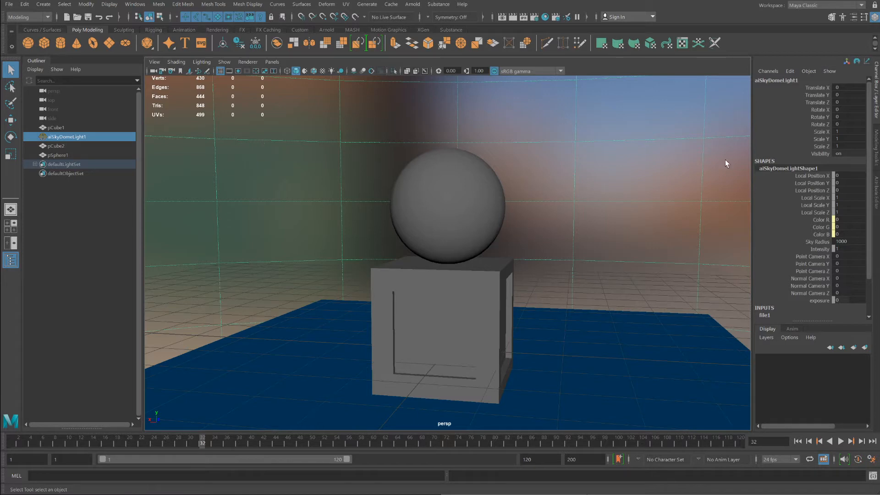
# Break the file connection on the sky dome light's Color attribute and set the color to white.
pyautogui.hotkey('ctrl', 'a')
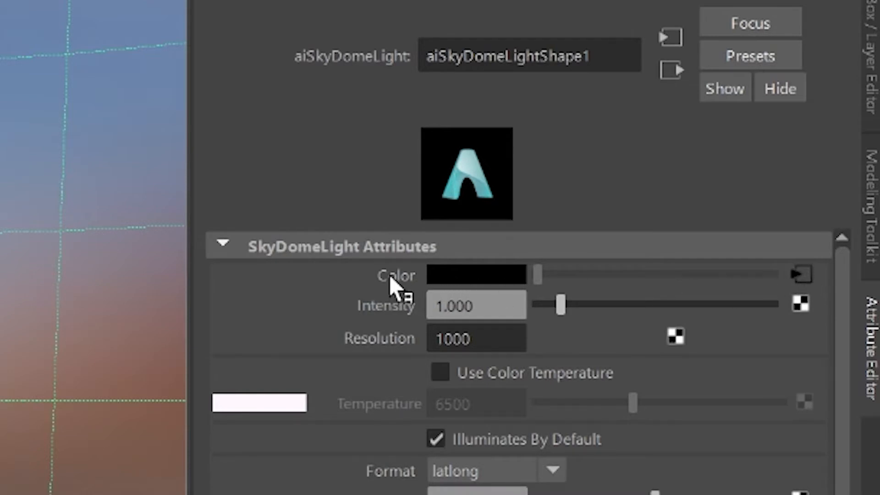
pyautogui.rightClick(395, 288)
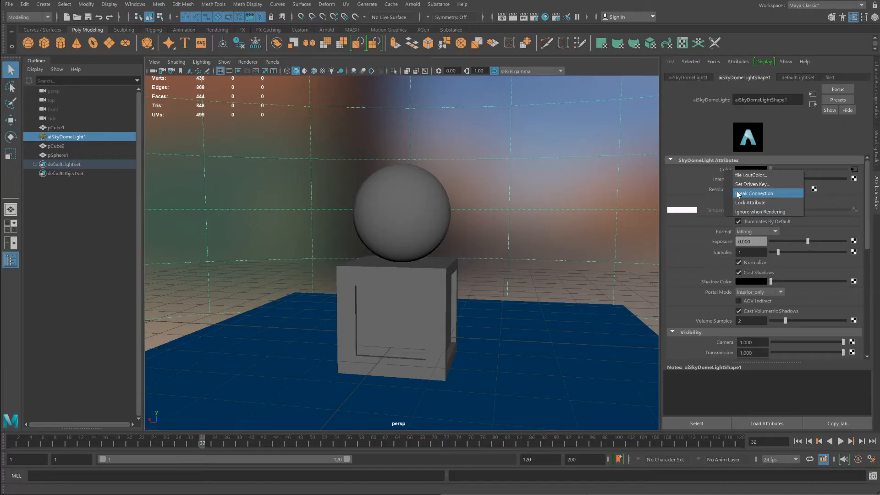
pyautogui.click(436, 350)
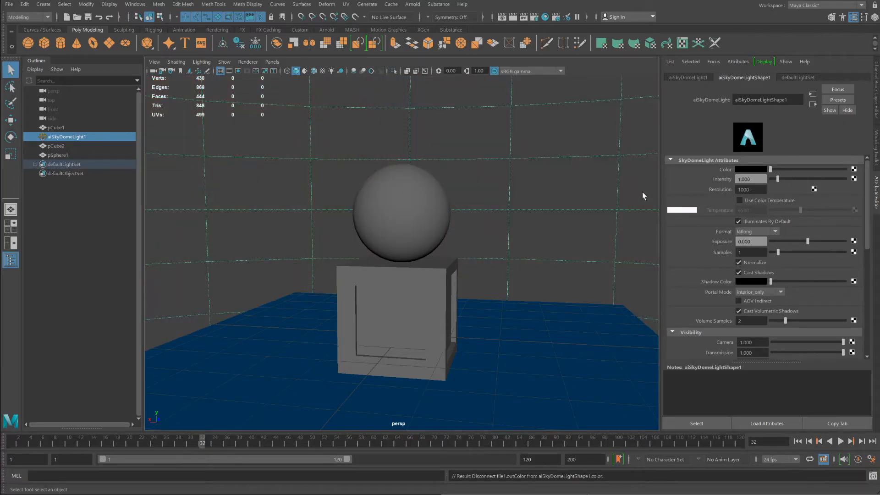
pyautogui.click(743, 170)
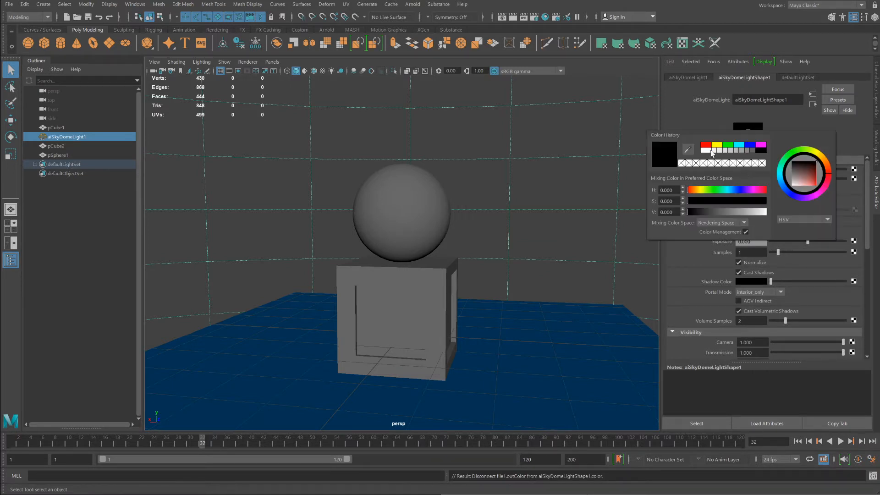
pyautogui.click(708, 150)
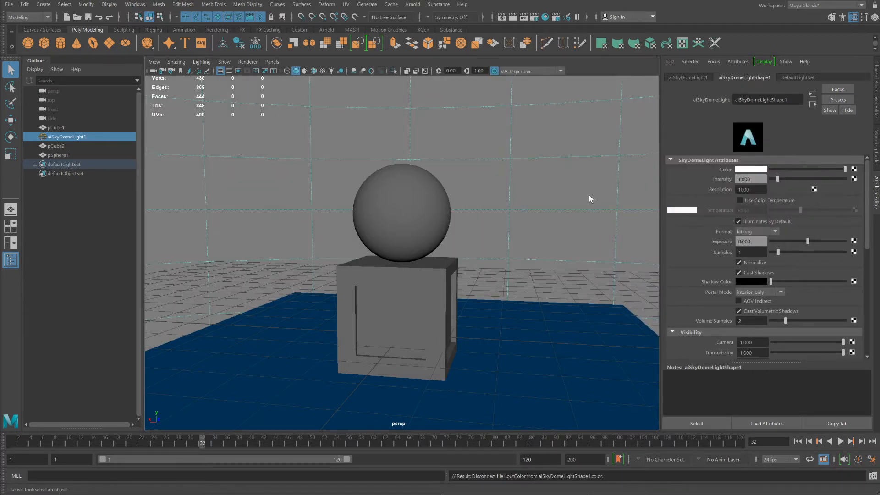
pyautogui.click(513, 17)
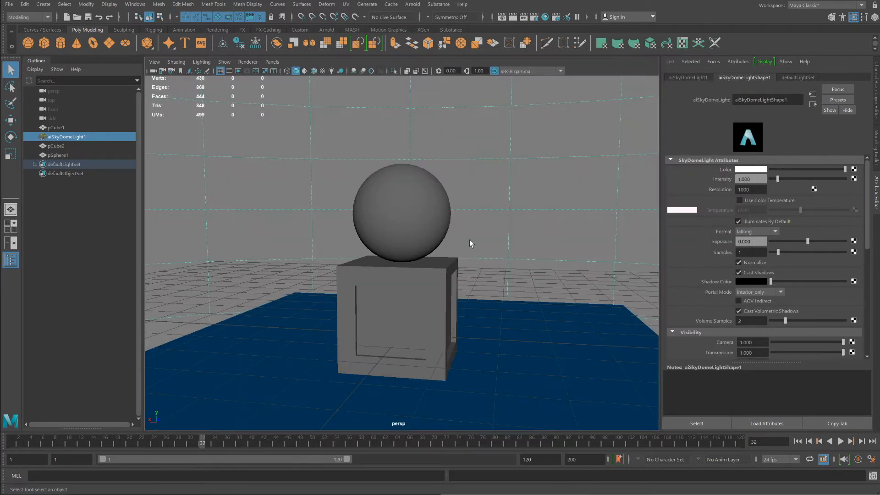
# Replace the sphere with a new polygon cube raised onto the top of the box.
pyautogui.click(405, 192)
pyautogui.press('Delete')
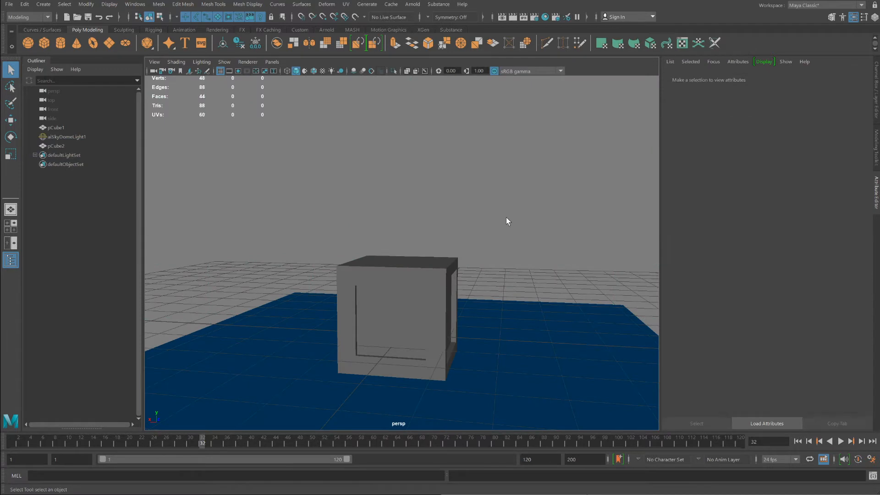
pyautogui.click(45, 44)
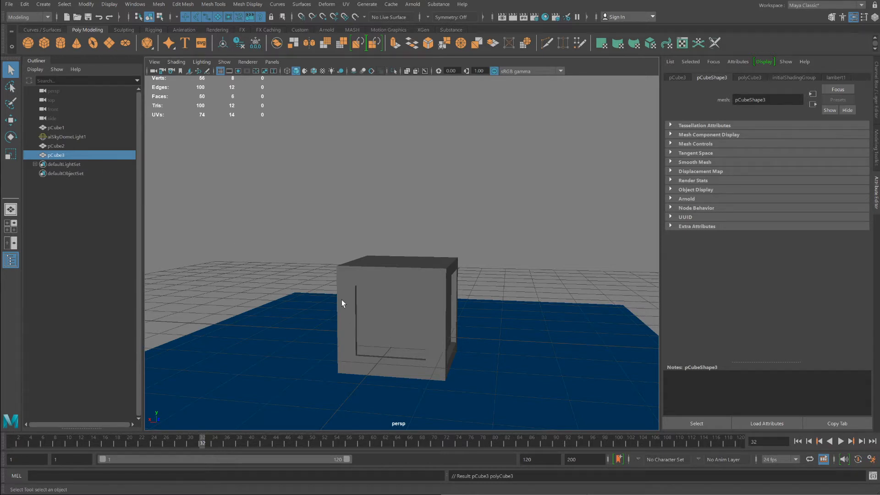
pyautogui.press('4')
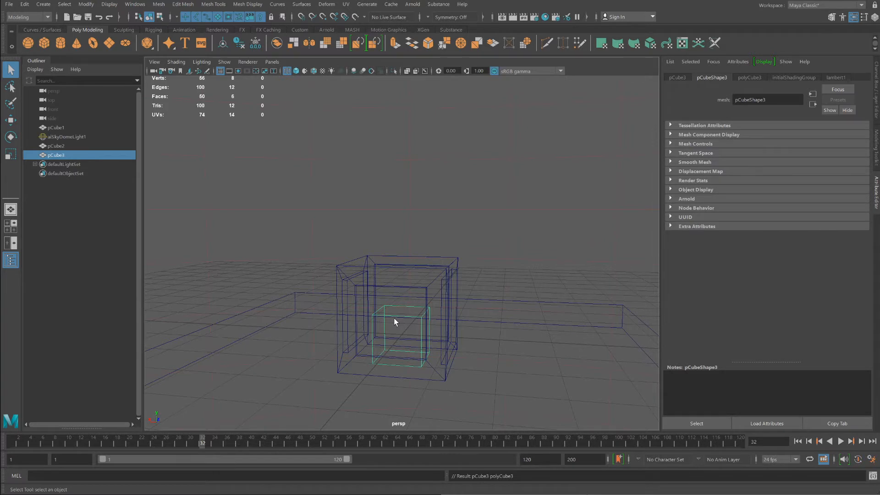
pyautogui.press('5')
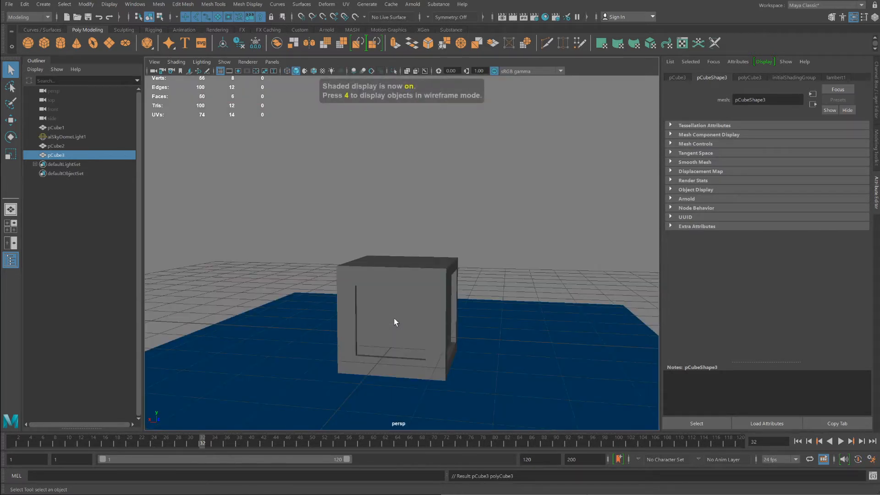
pyautogui.press('w')
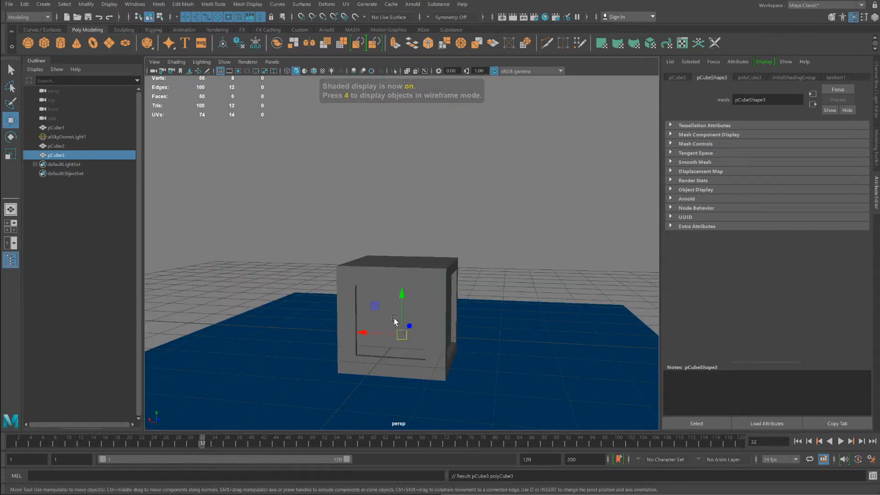
pyautogui.moveTo(400, 300); pyautogui.dragTo(407, 245)
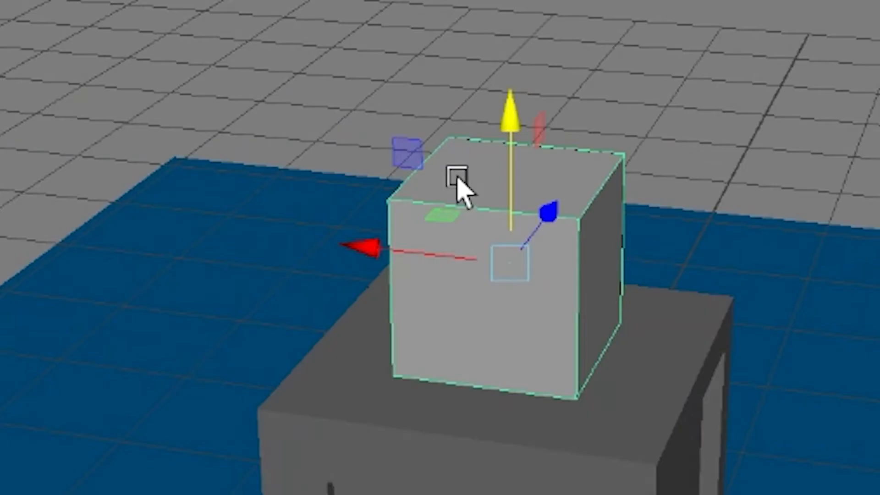
# Lower the new cube's top face close to its base and scale the face outward on all axes.
pyautogui.moveTo(383, 226); pyautogui.dragTo(388, 252, button='right')
pyautogui.moveTo(471, 251); pyautogui.dragTo(469, 270, button='right')
pyautogui.click(489, 189)
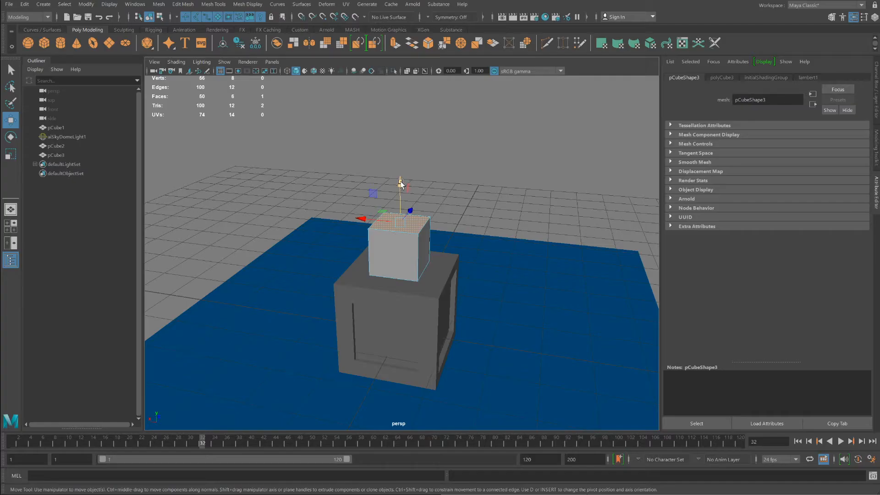
pyautogui.moveTo(511, 20); pyautogui.dragTo(512, 153)
pyautogui.press('r')
pyautogui.moveTo(399, 258); pyautogui.dragTo(420, 255)
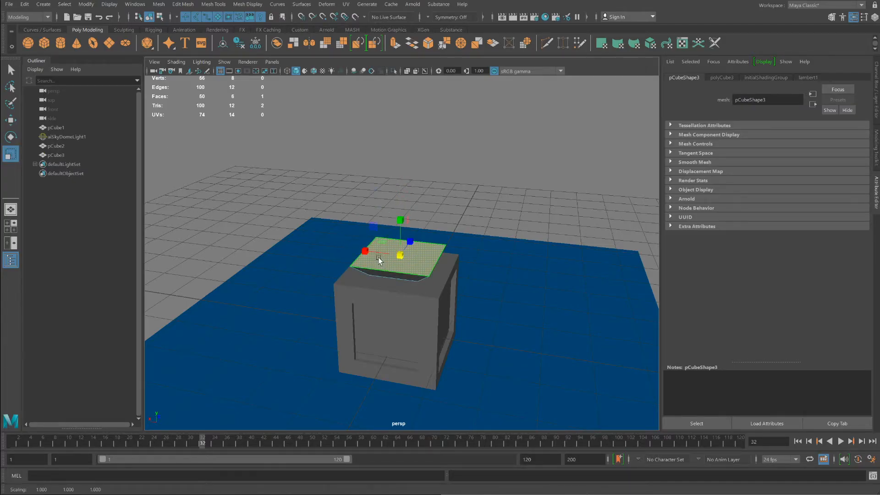
# Extrude the widened top face upward, scale the new face inward, and display the mesh in smooth preview.
pyautogui.hotkey('ctrl', 'e')
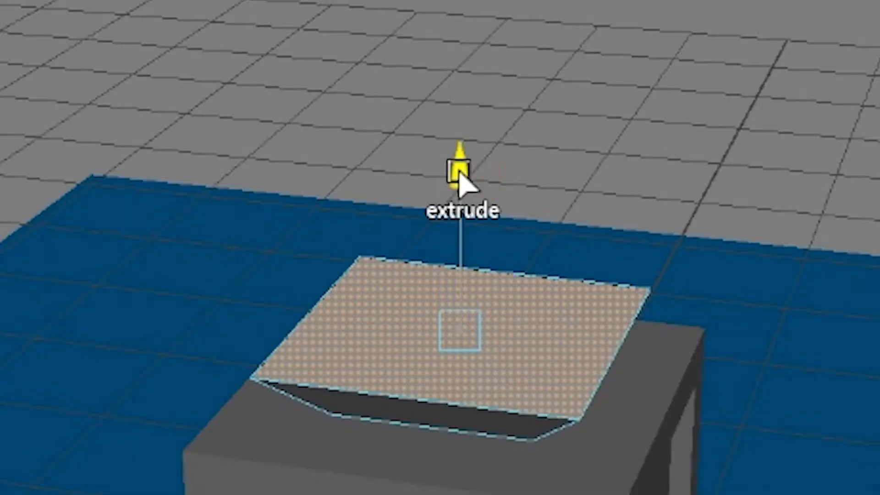
pyautogui.moveTo(463, 181); pyautogui.dragTo(458, 39)
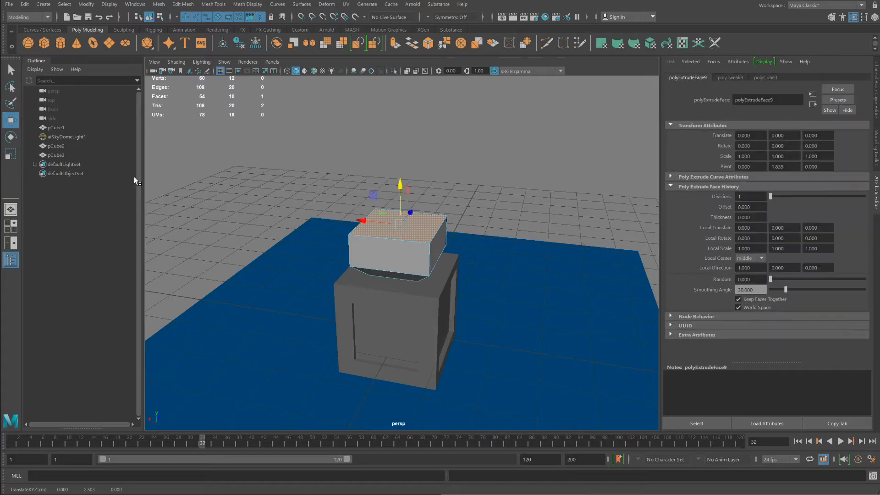
pyautogui.press('r')
pyautogui.moveTo(402, 223); pyautogui.dragTo(376, 229)
pyautogui.press('3')
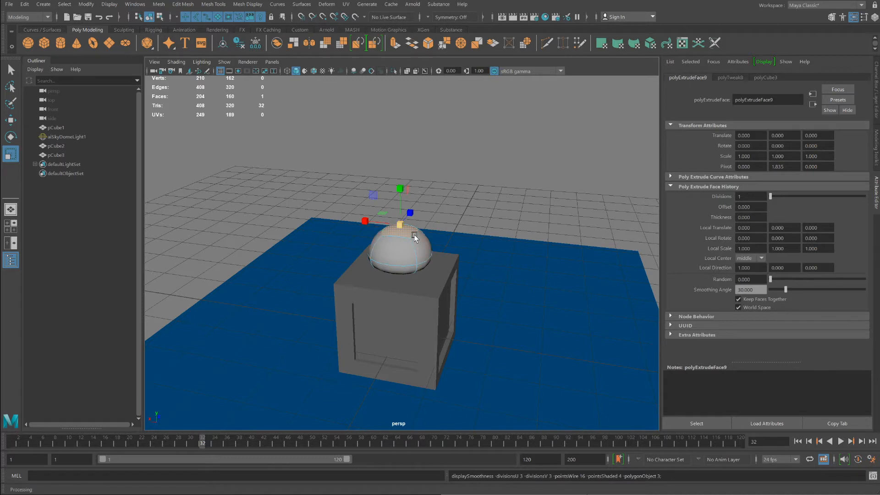
# Extrude the top face upward in two more sections to form a neck, and scale the end face outward.
pyautogui.press('w')
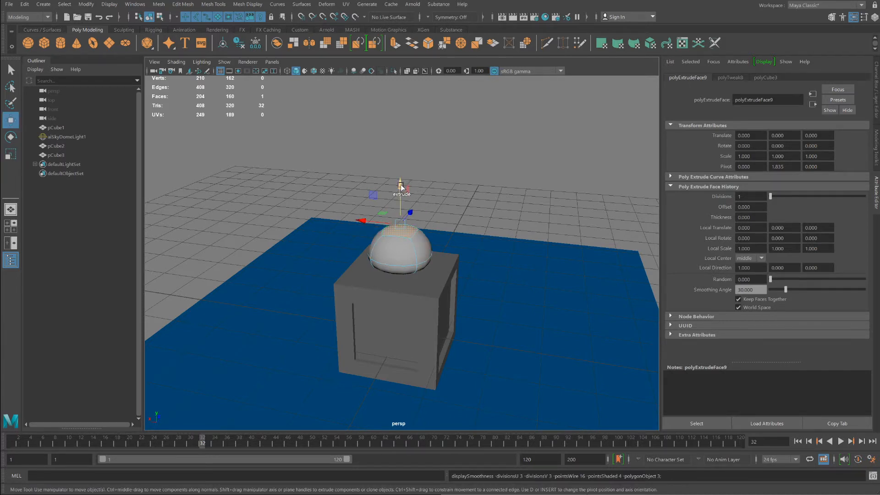
pyautogui.keyDown('shift'); pyautogui.moveTo(402, 188); pyautogui.dragTo(397, 109); pyautogui.keyUp('shift')
pyautogui.keyDown('shift'); pyautogui.click(397, 142); pyautogui.keyUp('shift')
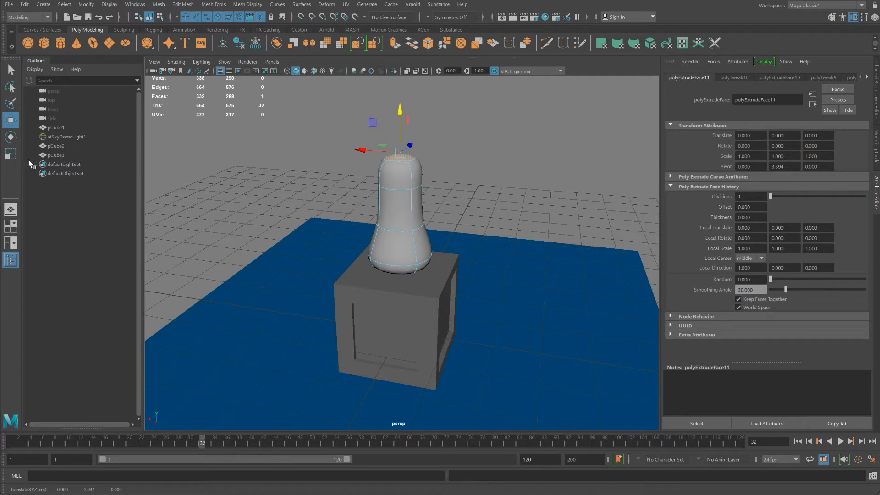
pyautogui.press('r')
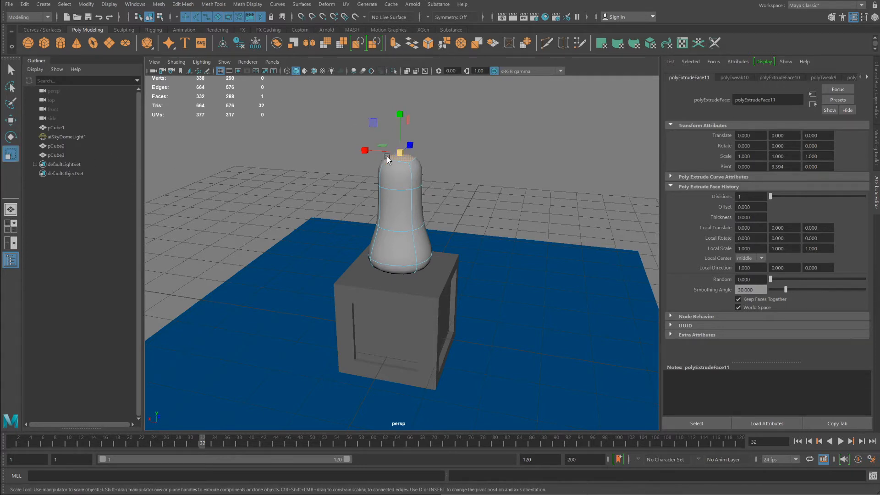
pyautogui.moveTo(400, 151); pyautogui.dragTo(433, 144)
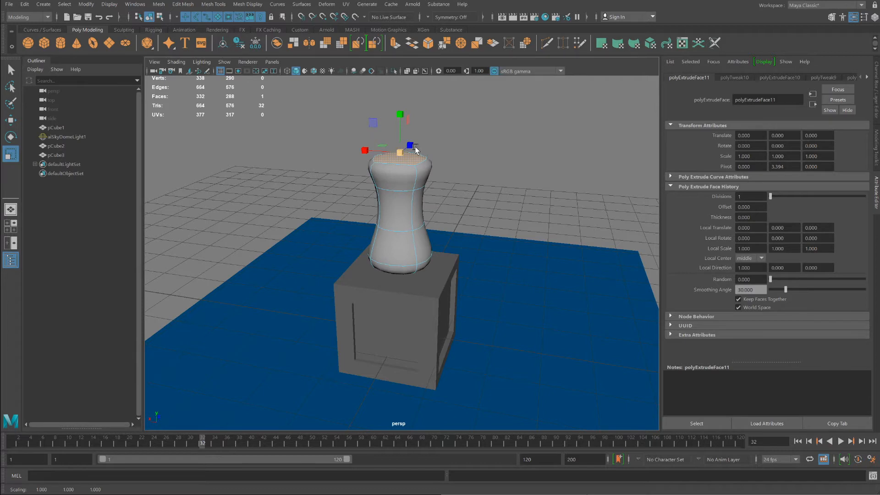
# Extrude the flared top face down into the vase and scale it inward to form a hollow opening.
pyautogui.press('w')
pyautogui.keyDown('shift'); pyautogui.moveTo(400, 114); pyautogui.dragTo(402, 161); pyautogui.keyUp('shift')
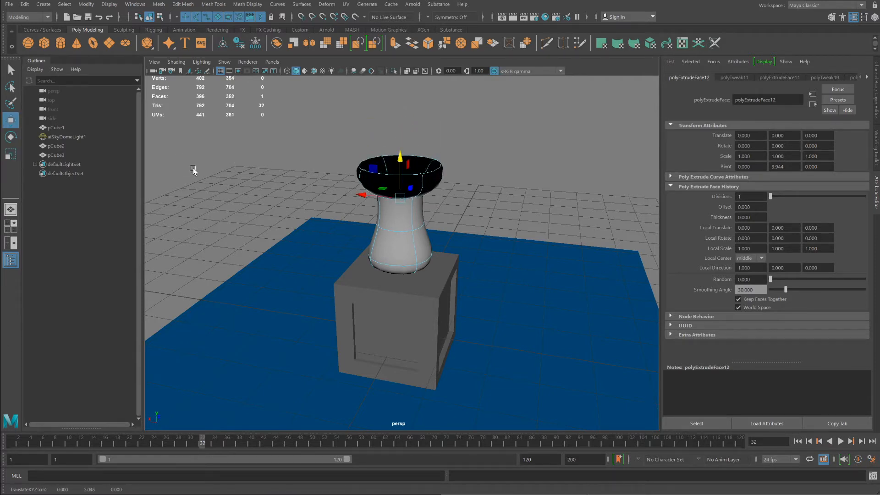
pyautogui.scroll(5, 431, 194)
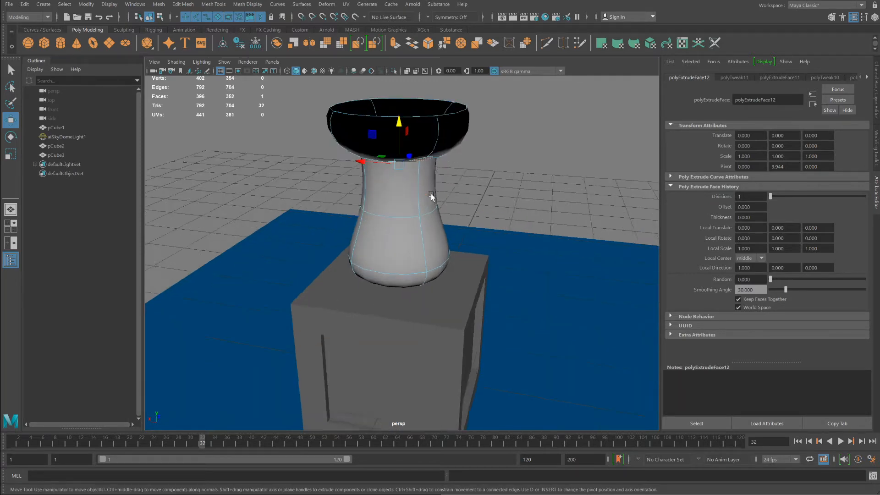
pyautogui.keyDown('alt'); pyautogui.moveTo(431, 197); pyautogui.dragTo(373, 193); pyautogui.keyUp('alt')
pyautogui.keyDown('alt'); pyautogui.moveTo(335, 100); pyautogui.dragTo(350, 190, button='middle'); pyautogui.keyUp('alt')
pyautogui.keyDown('alt'); pyautogui.moveTo(350, 191); pyautogui.dragTo(417, 248); pyautogui.keyUp('alt')
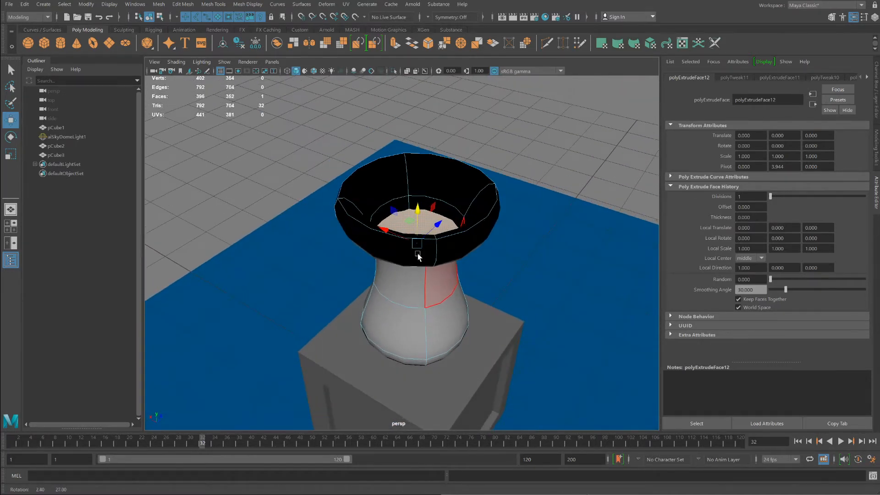
pyautogui.keyDown('alt'); pyautogui.moveTo(346, 235); pyautogui.dragTo(388, 294); pyautogui.keyUp('alt')
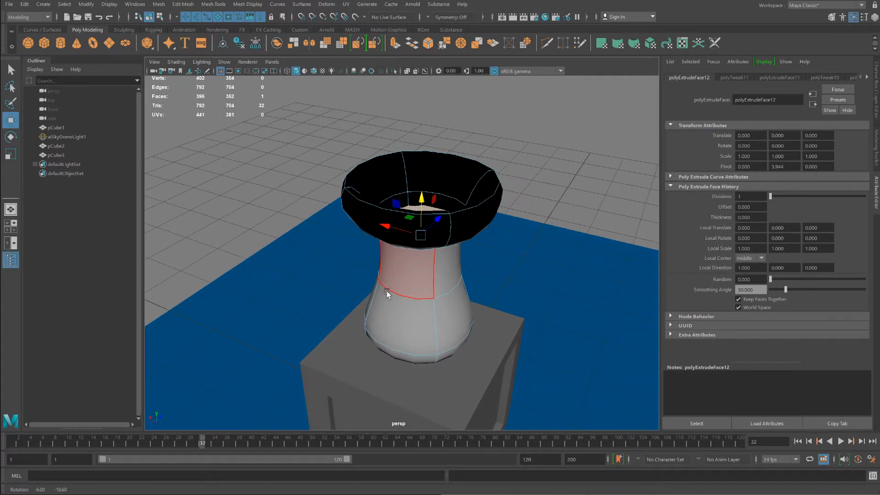
pyautogui.keyDown('alt'); pyautogui.moveTo(387, 294); pyautogui.dragTo(172, 204); pyautogui.keyUp('alt')
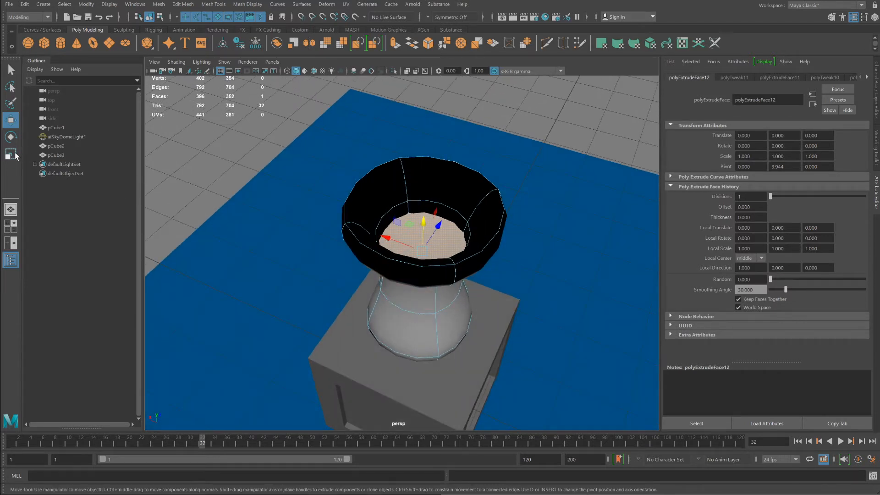
pyautogui.press('r')
pyautogui.click(422, 251)
pyautogui.moveTo(423, 250); pyautogui.dragTo(289, 265)
pyautogui.keyDown('alt'); pyautogui.moveTo(381, 281); pyautogui.dragTo(400, 260); pyautogui.keyUp('alt')
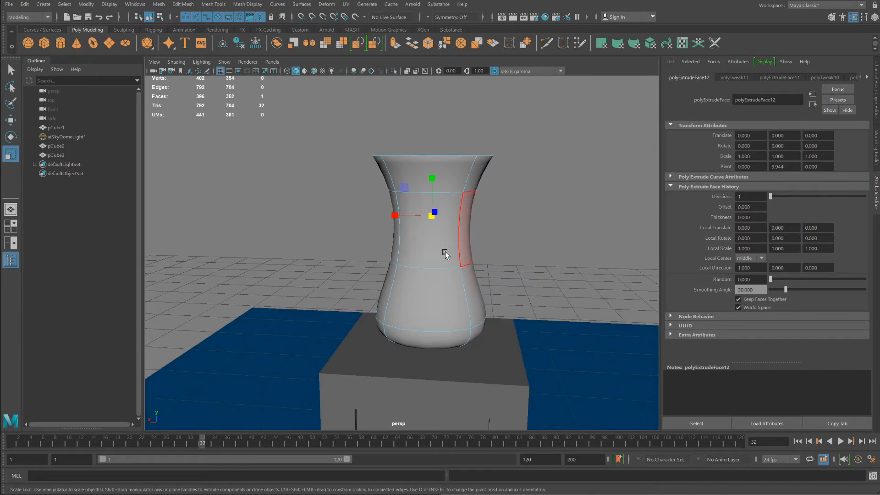
# Select the ring of vertices at the vase's lower neck and scale it inward to narrow the waist.
pyautogui.moveTo(439, 266); pyautogui.dragTo(347, 245, button='right')
pyautogui.moveTo(333, 221); pyautogui.dragTo(514, 288)
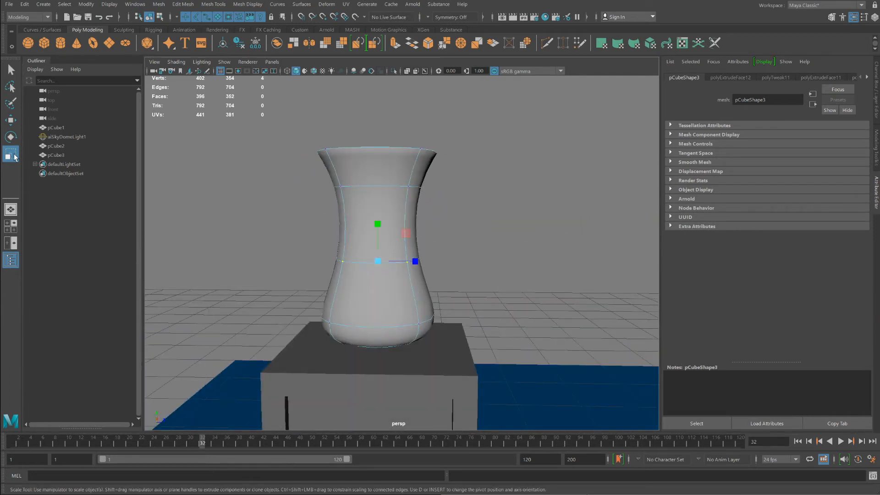
pyautogui.moveTo(377, 260); pyautogui.dragTo(399, 227)
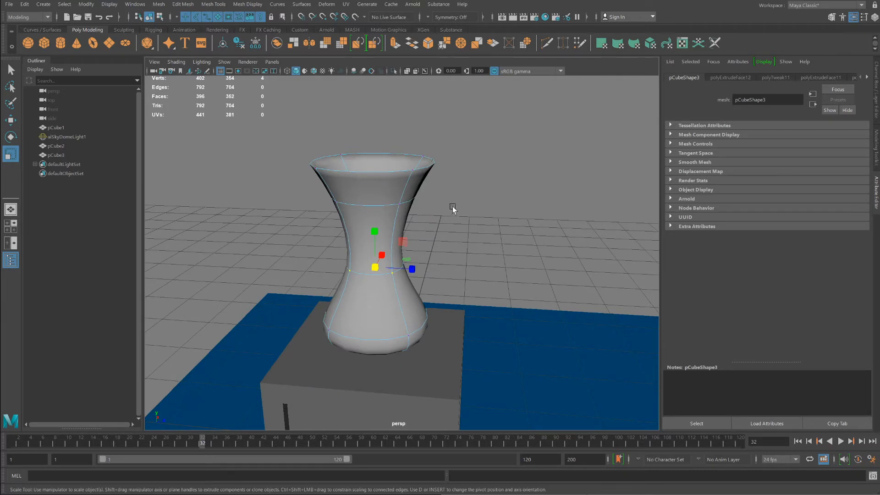
# Select the rim vertices on one side, enable Soft Select, and move them up and outward to slant the rim.
pyautogui.moveTo(463, 165); pyautogui.dragTo(386, 128)
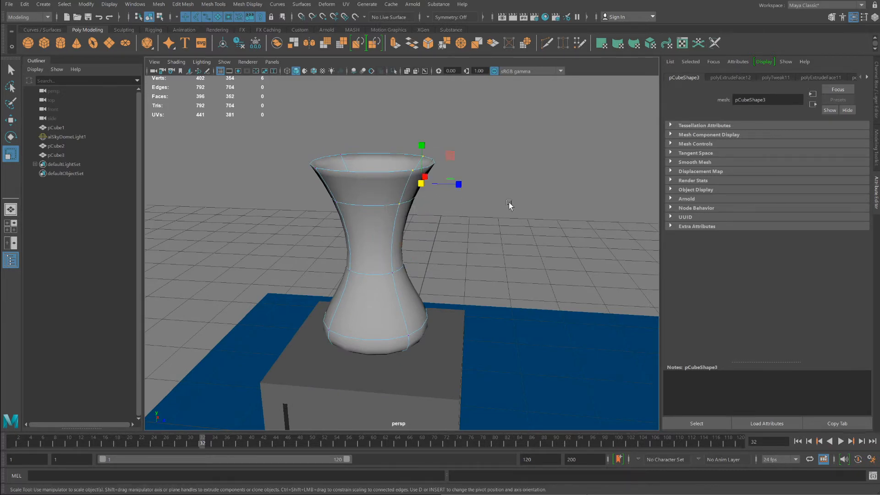
pyautogui.moveTo(509, 202)
pyautogui.keyDown('alt'); pyautogui.mouseDown()
pyautogui.moveTo(463, 200)
pyautogui.moveTo(514, 201)
pyautogui.mouseUp(); pyautogui.keyUp('alt')
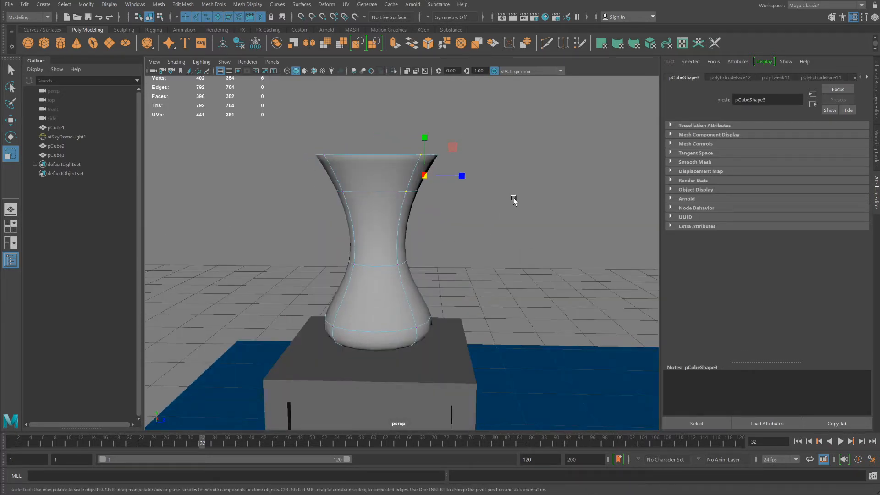
pyautogui.press('b')
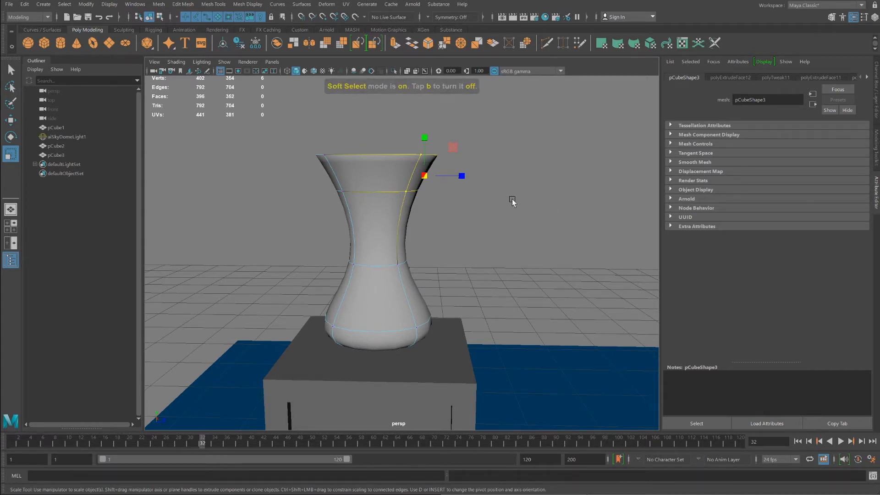
pyautogui.press('w')
pyautogui.moveTo(455, 148); pyautogui.dragTo(480, 92, button='middle')
# Select the rim vertices on the vase's lower side and move them down and inward with soft selection.
pyautogui.moveTo(303, 146); pyautogui.dragTo(362, 201)
pyautogui.keyDown('alt'); pyautogui.moveTo(474, 247); pyautogui.dragTo(498, 249); pyautogui.keyUp('alt')
pyautogui.scroll(3, 400, 199)
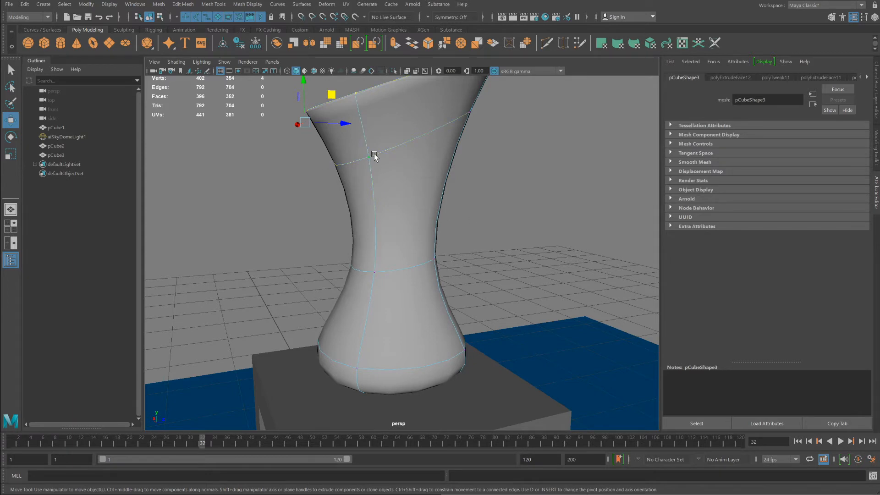
pyautogui.keyDown('alt'); pyautogui.moveTo(506, 221); pyautogui.dragTo(412, 166); pyautogui.keyUp('alt')
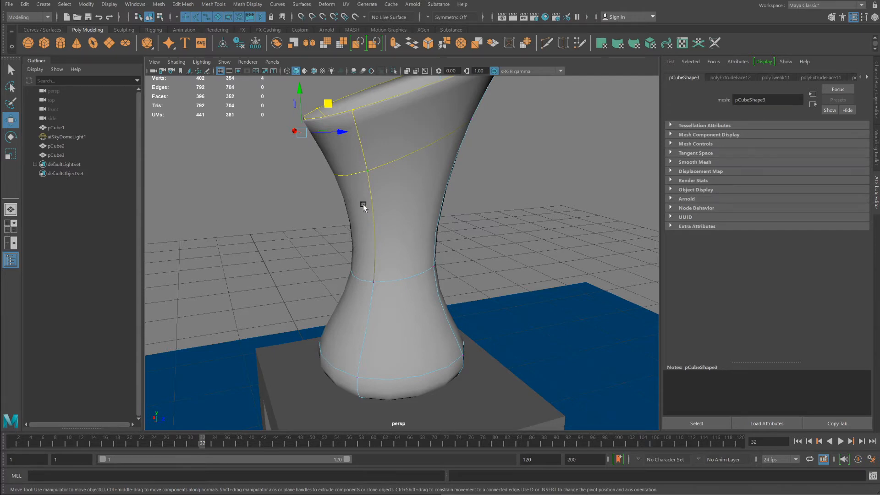
pyautogui.moveTo(364, 205); pyautogui.dragTo(362, 233)
pyautogui.moveTo(325, 100); pyautogui.dragTo(376, 148)
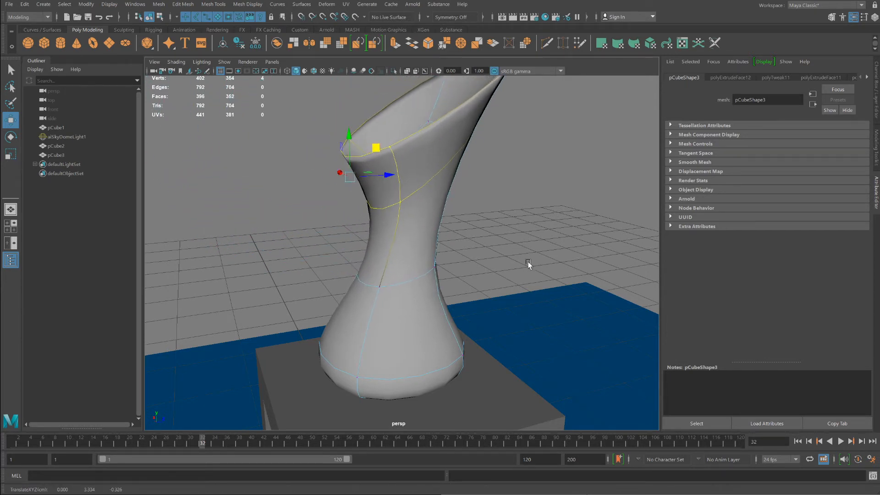
# Move the vase's upper rim and neck vertices sideways with soft selection so the neck leans over.
pyautogui.keyDown('alt'); pyautogui.moveTo(550, 279); pyautogui.dragTo(304, 114); pyautogui.keyUp('alt')
pyautogui.scroll(-3, 538, 273)
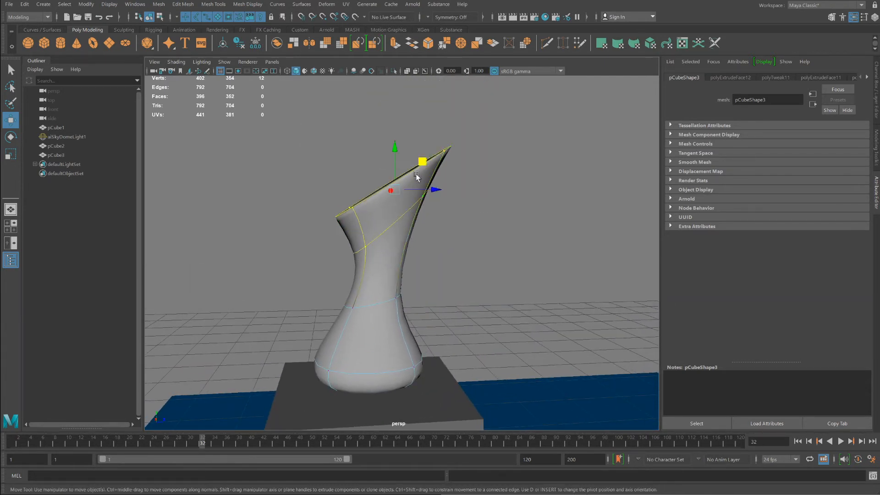
pyautogui.moveTo(422, 160); pyautogui.dragTo(449, 164)
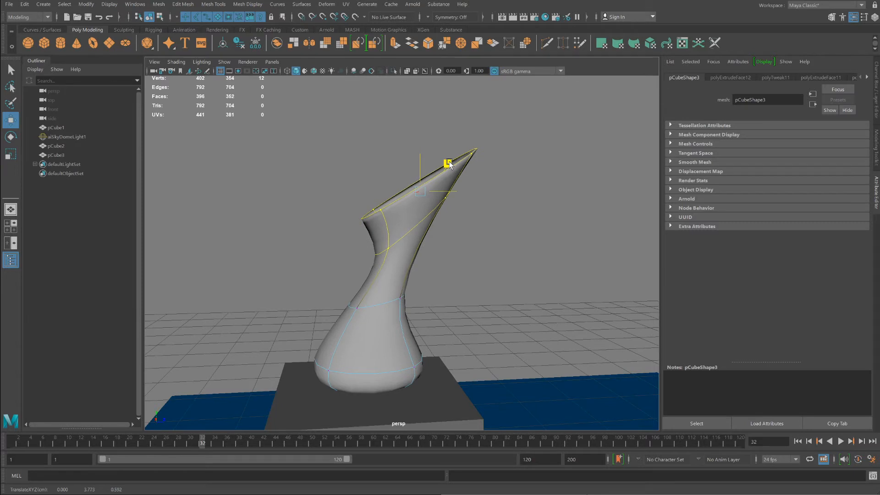
# Select the ring of vertices around the vase's rounded base and scale it inward to slim the base.
pyautogui.keyDown('alt'); pyautogui.moveTo(475, 295); pyautogui.dragTo(477, 284); pyautogui.keyUp('alt')
pyautogui.moveTo(316, 379); pyautogui.dragTo(442, 385)
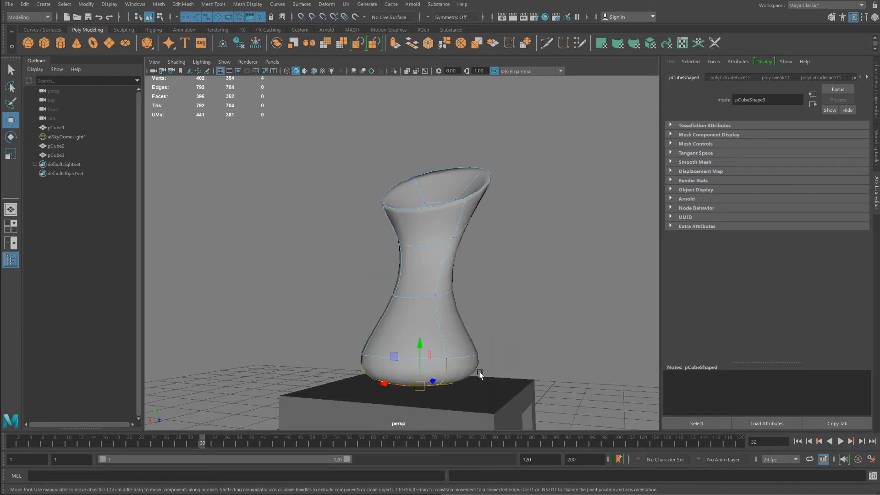
pyautogui.press('space')
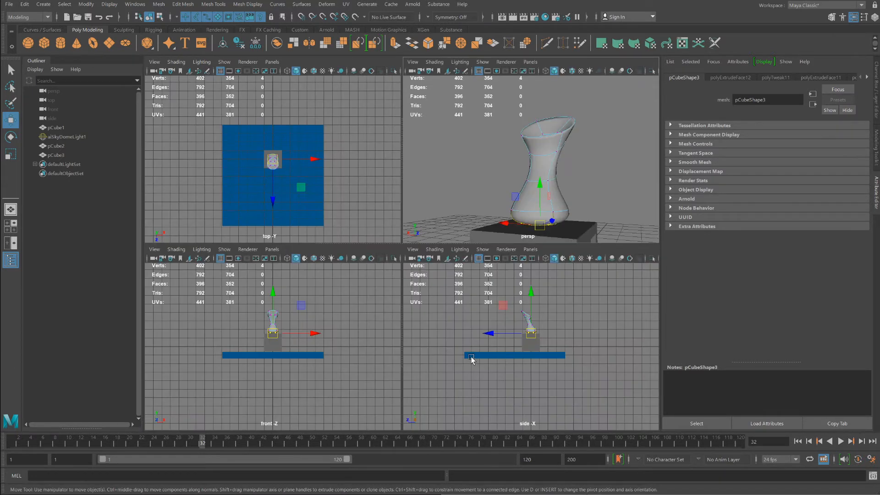
pyautogui.scroll(5, 525, 349)
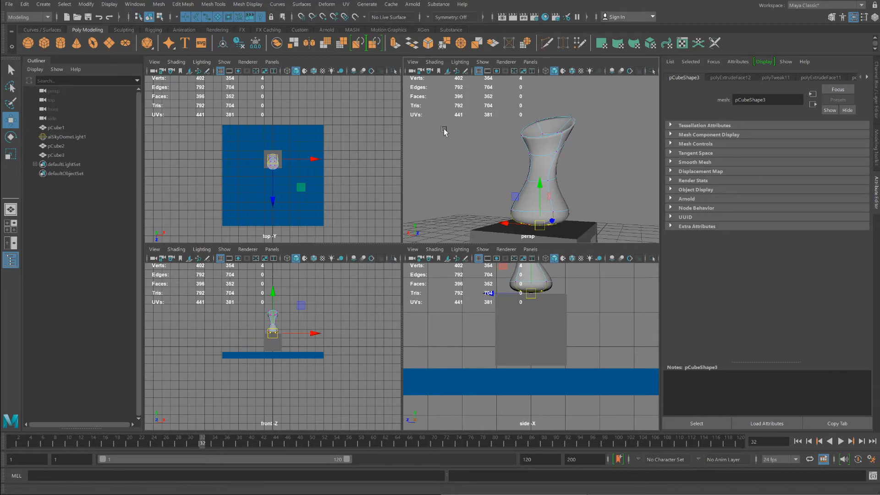
pyautogui.press('space')
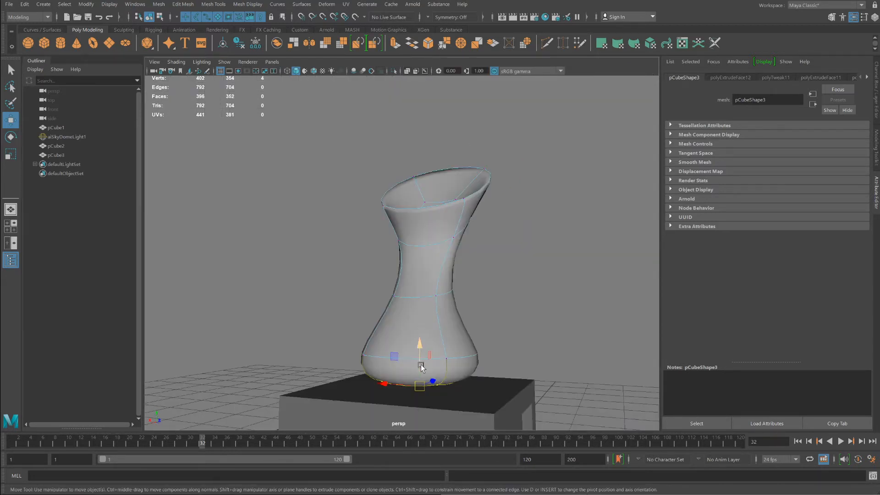
pyautogui.keyDown('alt'); pyautogui.moveTo(496, 341); pyautogui.dragTo(414, 249); pyautogui.keyUp('alt')
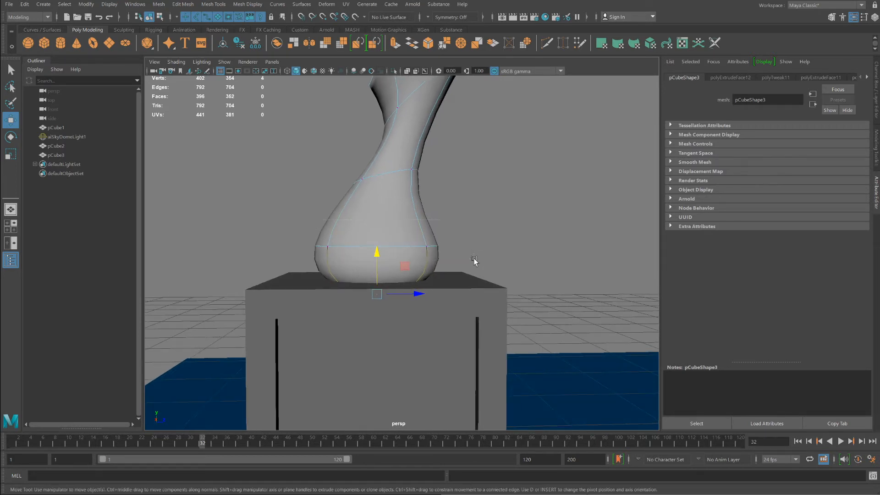
pyautogui.press('Up')
pyautogui.click(16, 156)
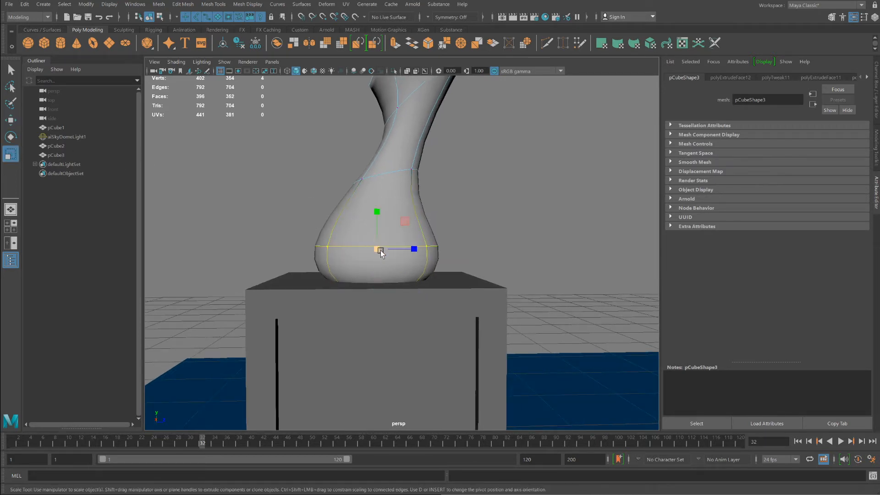
pyautogui.moveTo(379, 251)
pyautogui.mouseDown()
pyautogui.moveTo(348, 252)
pyautogui.moveTo(370, 277)
pyautogui.moveTo(413, 279)
pyautogui.moveTo(385, 276)
pyautogui.moveTo(394, 254)
pyautogui.mouseUp()
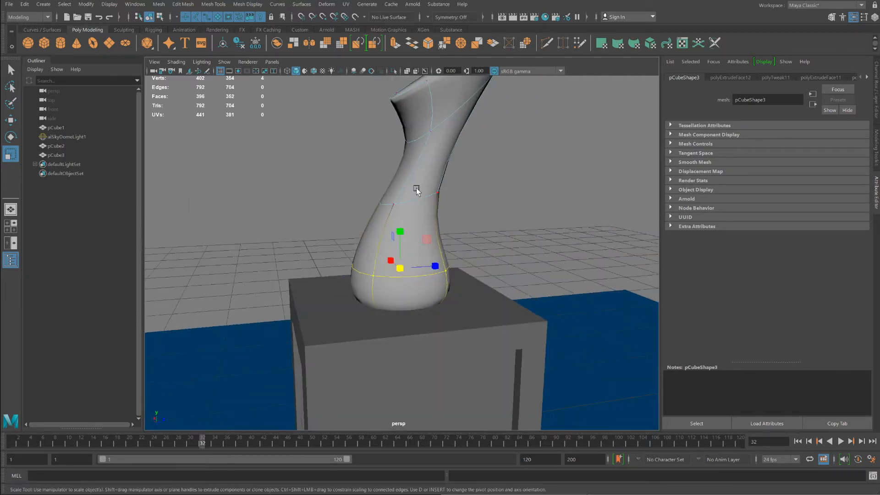
# Return the vase to object mode and raise the whole vase slightly above the box.
pyautogui.moveTo(414, 197); pyautogui.dragTo(460, 181, button='right')
pyautogui.press('f')
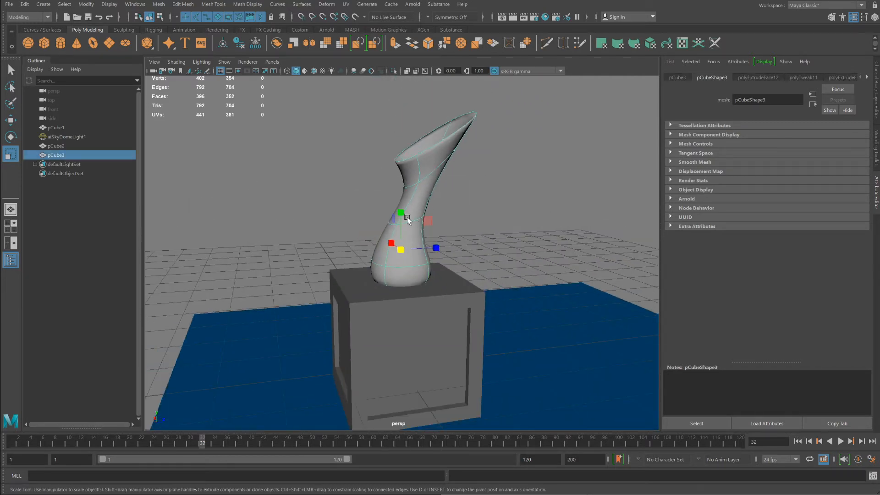
pyautogui.press('w')
pyautogui.moveTo(399, 221); pyautogui.dragTo(398, 207)
# Select all the top vertices of the box, including the inset panel corners, and turn off Soft Select.
pyautogui.click(407, 303)
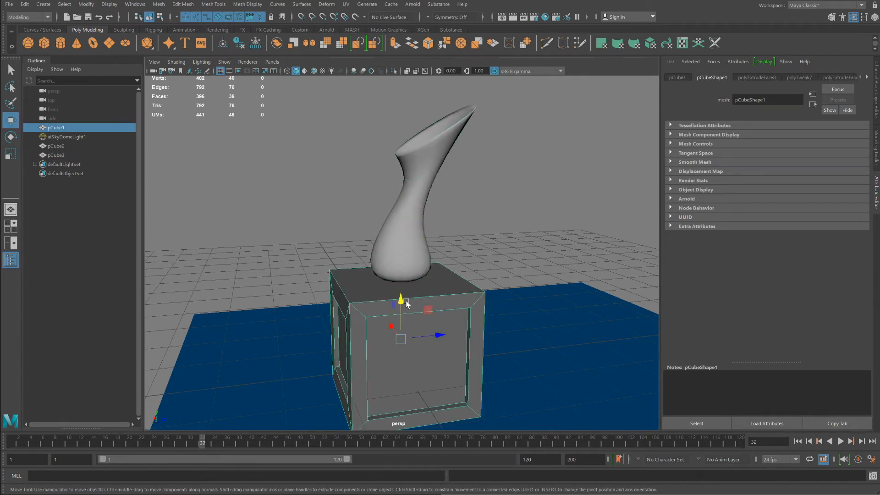
pyautogui.keyDown('alt'); pyautogui.moveTo(397, 306); pyautogui.dragTo(385, 299); pyautogui.keyUp('alt')
pyautogui.press('f')
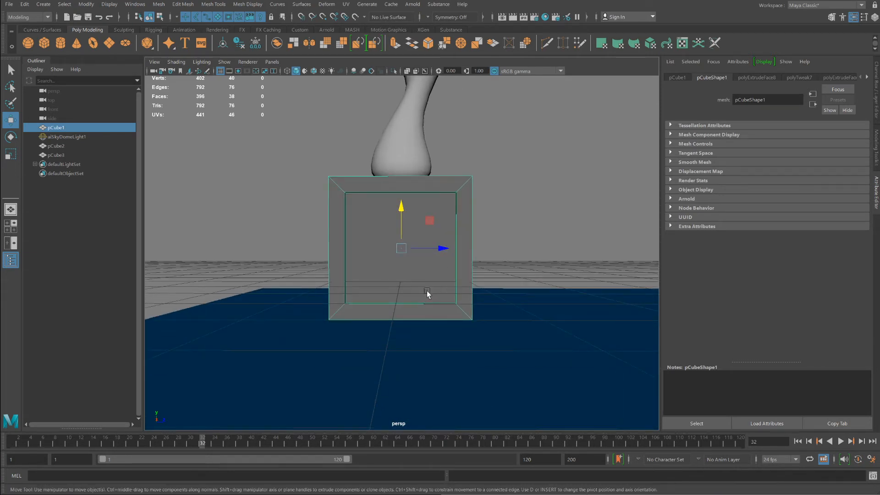
pyautogui.moveTo(435, 256); pyautogui.dragTo(407, 272, button='right')
pyautogui.keyDown('alt'); pyautogui.moveTo(474, 252); pyautogui.dragTo(371, 211); pyautogui.keyUp('alt')
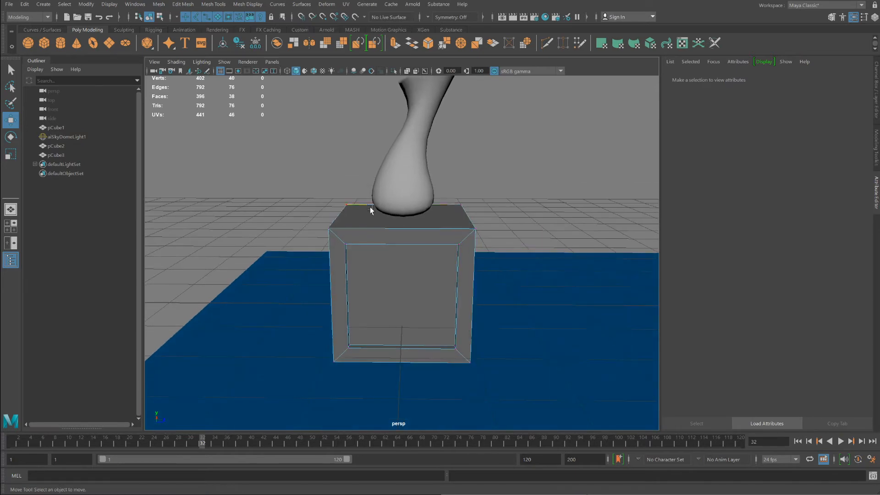
pyautogui.moveTo(307, 191); pyautogui.dragTo(526, 269)
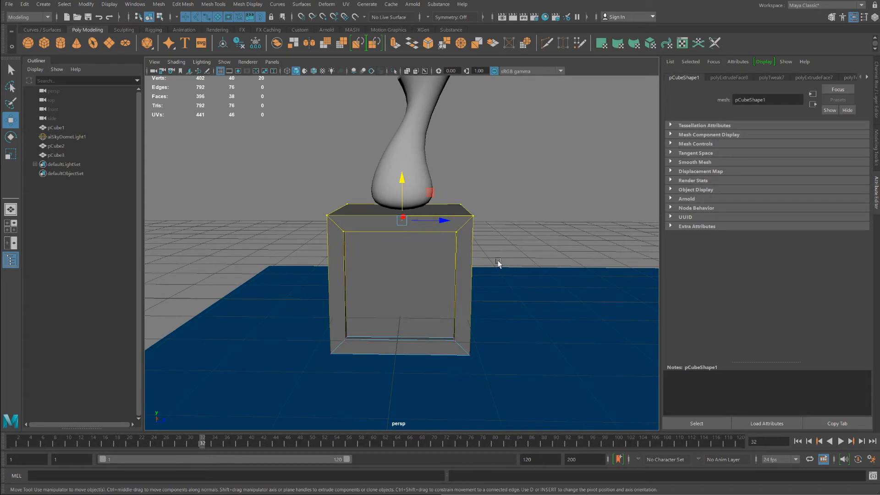
pyautogui.press('b')
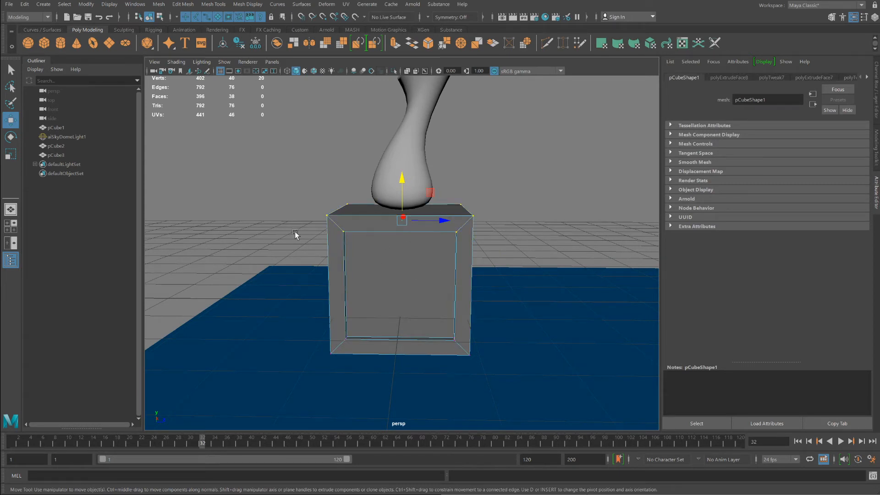
# Scale the box's top vertices inward to a narrow top and raise them to meet the vase's base.
pyautogui.press('r')
pyautogui.keyDown('alt'); pyautogui.moveTo(299, 231); pyautogui.dragTo(340, 238); pyautogui.keyUp('alt')
pyautogui.press('w')
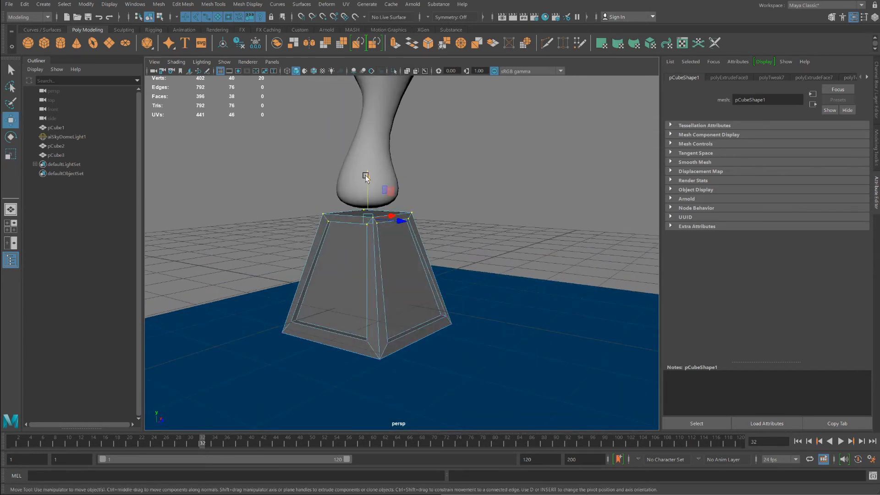
pyautogui.moveTo(366, 177); pyautogui.dragTo(366, 169)
# Select the box's bottom vertices, scale them inward to a narrow foot, and return to object mode.
pyautogui.keyDown('alt'); pyautogui.moveTo(372, 211); pyautogui.dragTo(448, 251); pyautogui.keyUp('alt')
pyautogui.rightClick(403, 256)
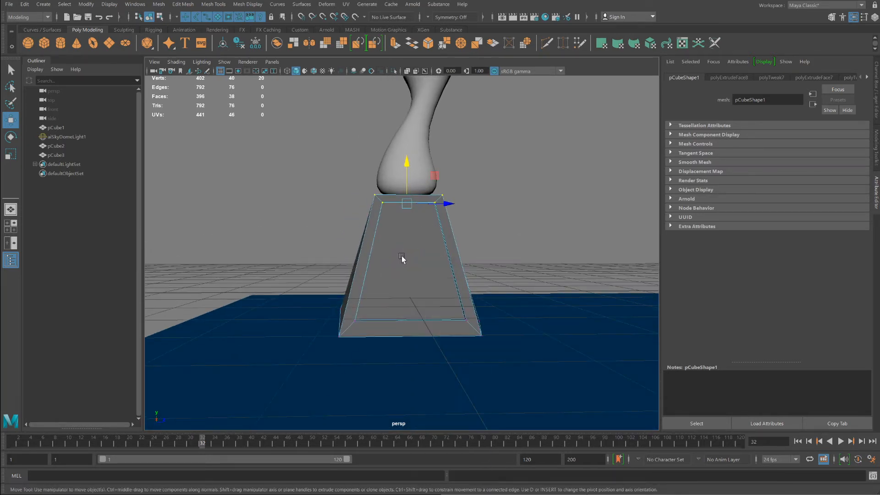
pyautogui.moveTo(306, 272); pyautogui.dragTo(149, 166)
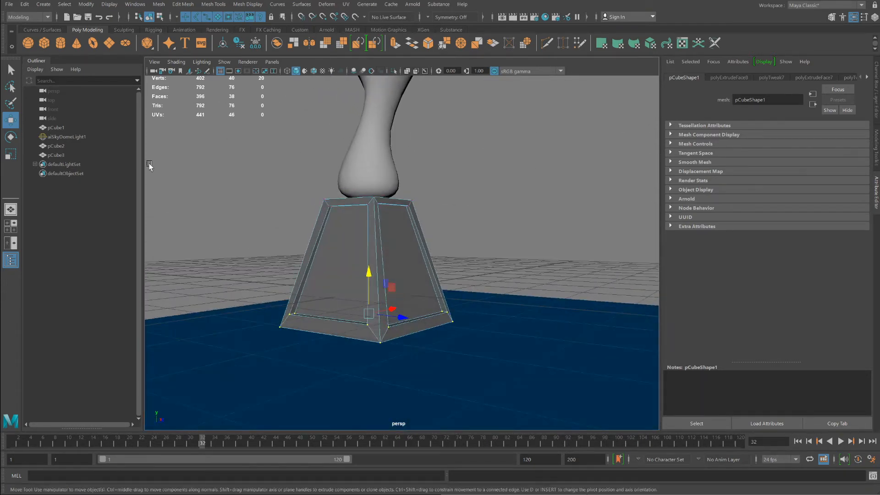
pyautogui.click(11, 154)
pyautogui.keyDown('alt'); pyautogui.moveTo(271, 244); pyautogui.dragTo(343, 243); pyautogui.keyUp('alt')
pyautogui.moveTo(344, 242); pyautogui.dragTo(388, 229, button='right')
pyautogui.scroll(5, 360, 232)
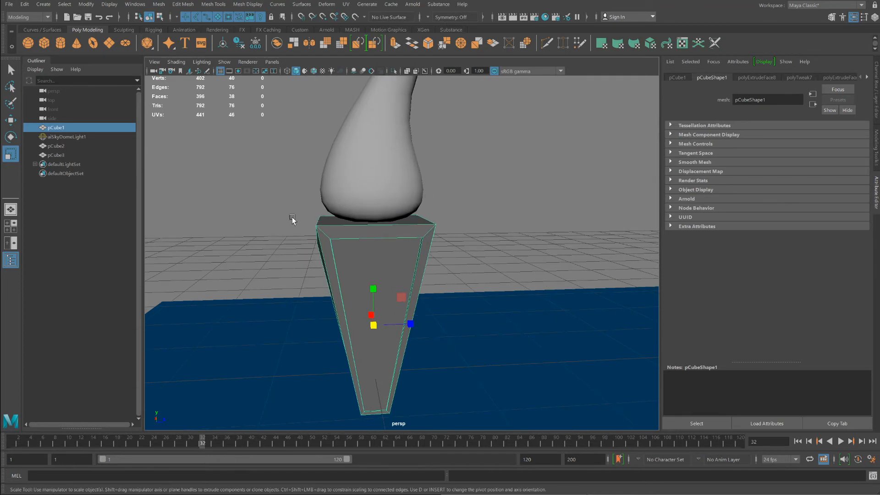
# Assign a new Arnold aiStandardSurface material to the vase.
pyautogui.keyDown('alt'); pyautogui.moveTo(292, 218); pyautogui.dragTo(334, 230); pyautogui.keyUp('alt')
pyautogui.scroll(-8, 320, 222)
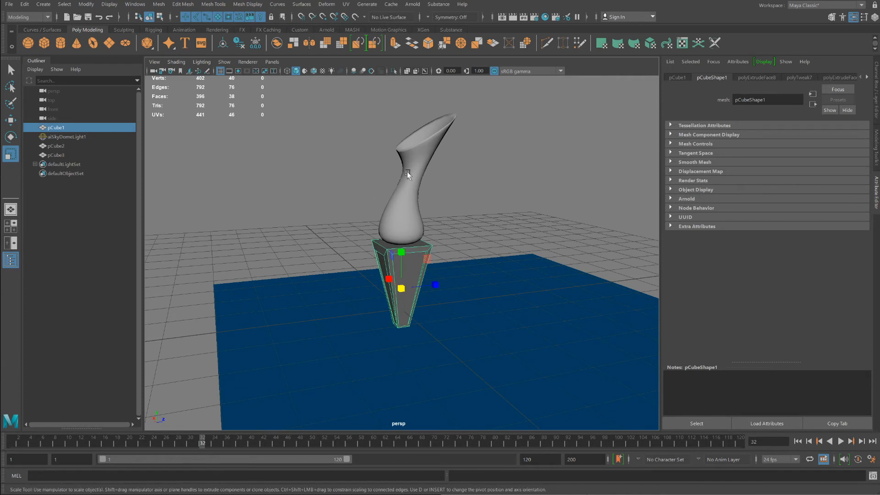
pyautogui.click(409, 189)
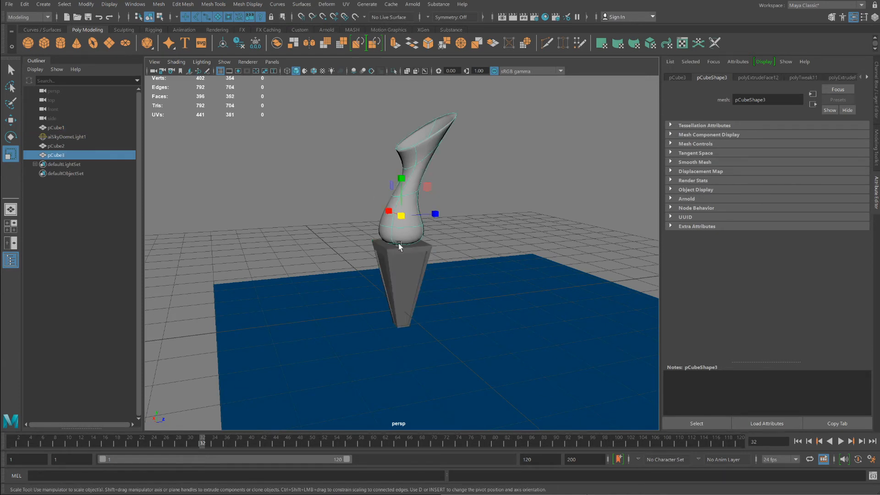
pyautogui.rightClick(400, 227)
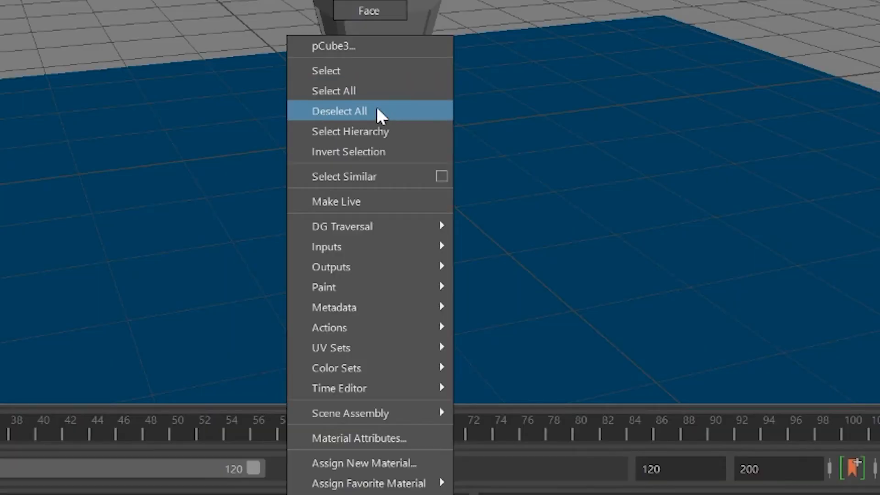
pyautogui.click(358, 464)
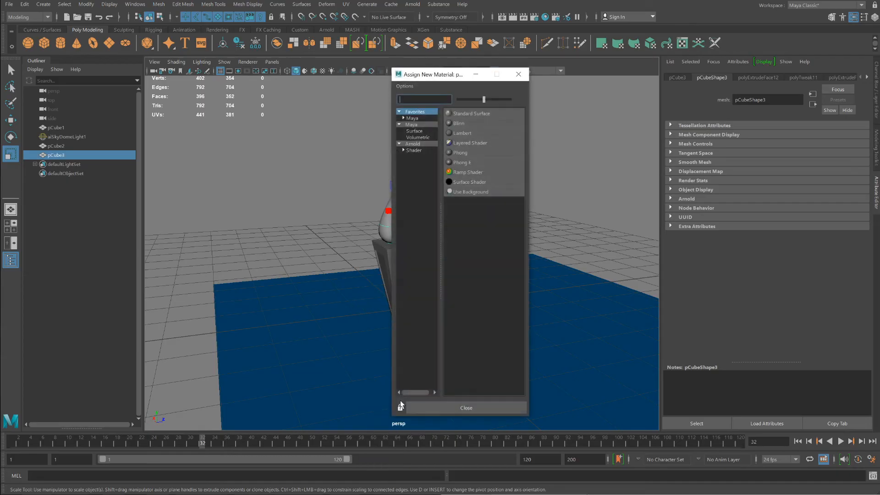
pyautogui.click(413, 144)
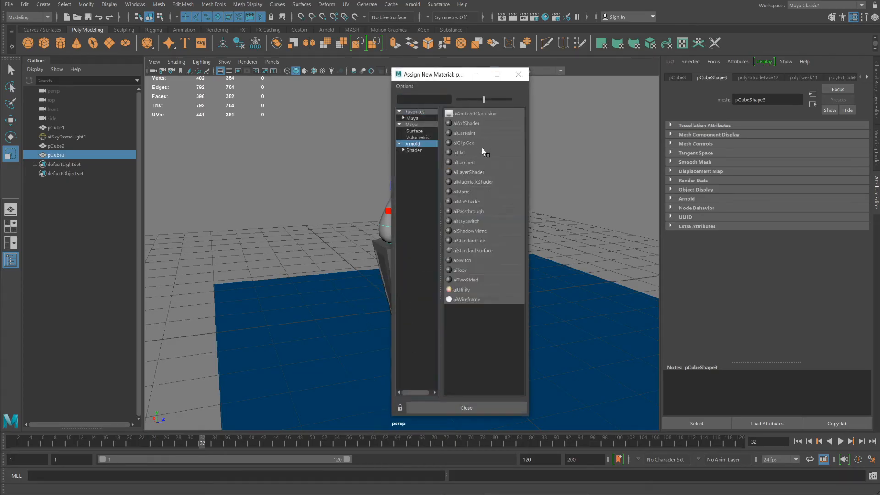
pyautogui.click(474, 250)
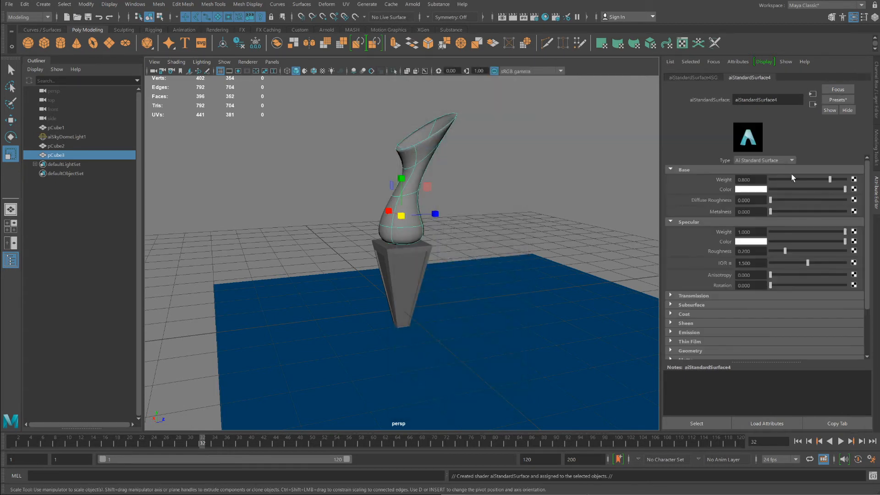
# Render the current frame to check the vase and tapered pedestal, and close the render window.
pyautogui.click(513, 17)
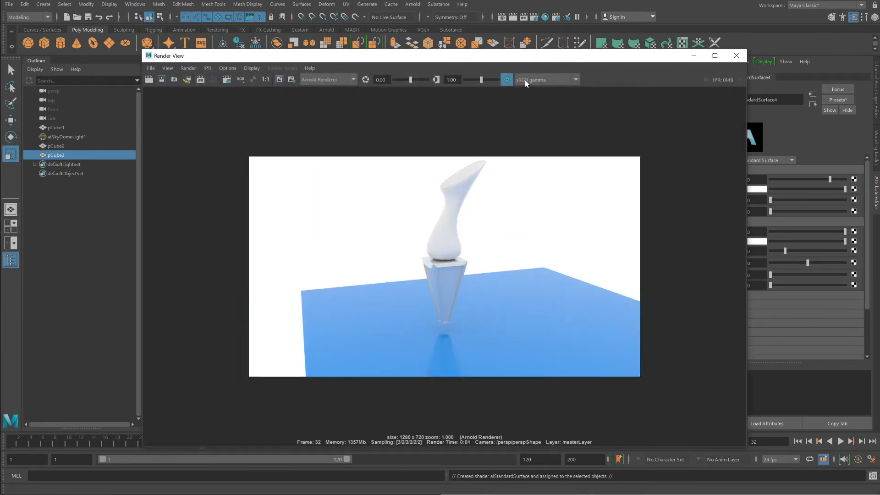
pyautogui.click(737, 55)
pyautogui.keyDown('alt'); pyautogui.moveTo(445, 250); pyautogui.dragTo(433, 242); pyautogui.keyUp('alt')
# Create a polygon cube, show it smoothed as a ball, and lower it toward the pedestal's foot.
pyautogui.click(44, 43)
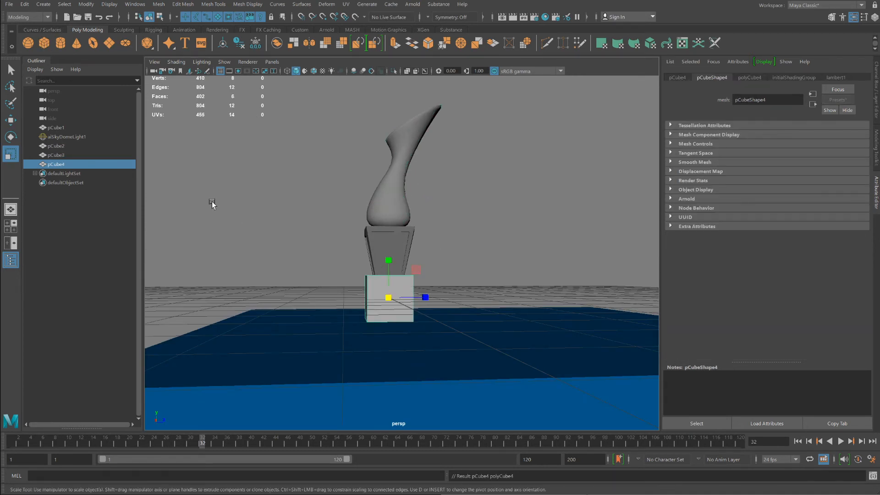
pyautogui.press('3')
pyautogui.press('w')
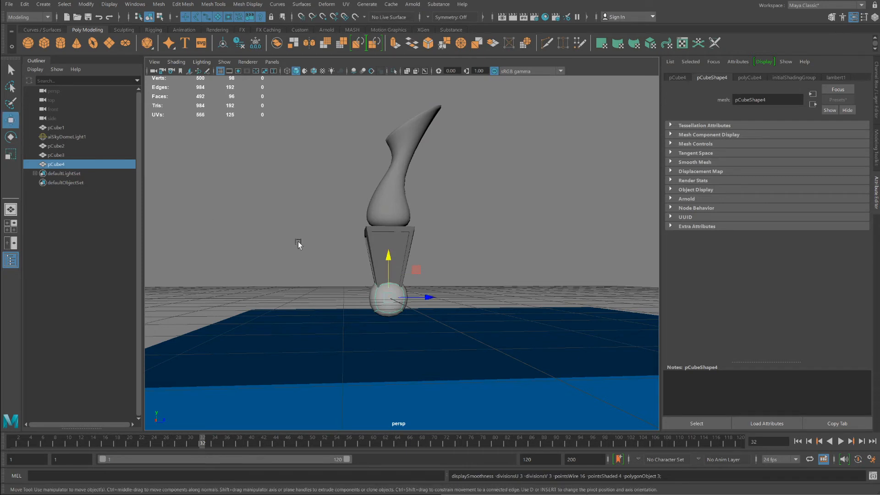
pyautogui.moveTo(393, 259); pyautogui.dragTo(379, 267)
# Scale the ball uniformly to about 0.48 and move it down below the pedestal's narrow tip.
pyautogui.press('r')
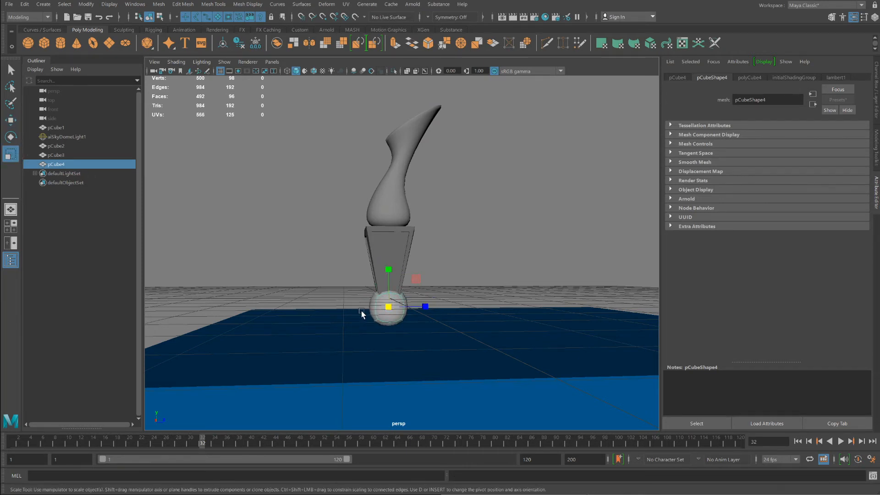
pyautogui.moveTo(389, 306); pyautogui.dragTo(374, 314)
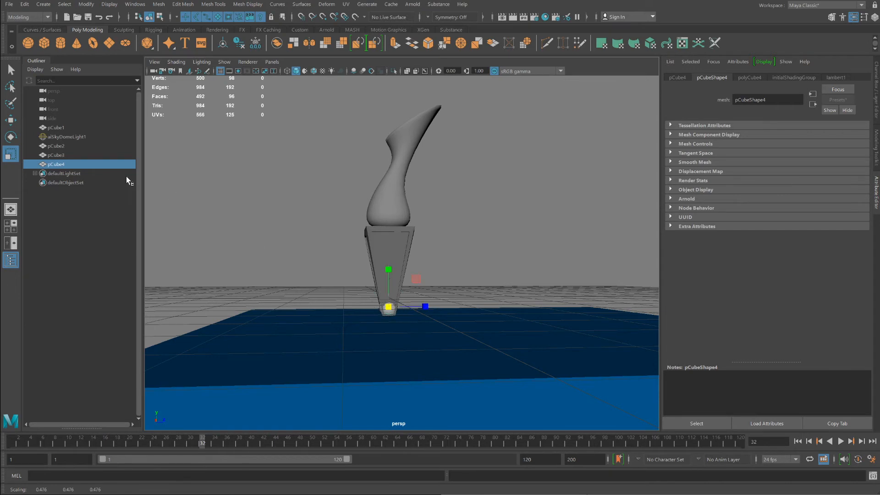
pyautogui.press('w')
pyautogui.moveTo(388, 268); pyautogui.dragTo(388, 277)
# Select the pedestal and vase together and raise them about 0.68 cm so the pedestal's tip rests on the ball.
pyautogui.click(379, 262)
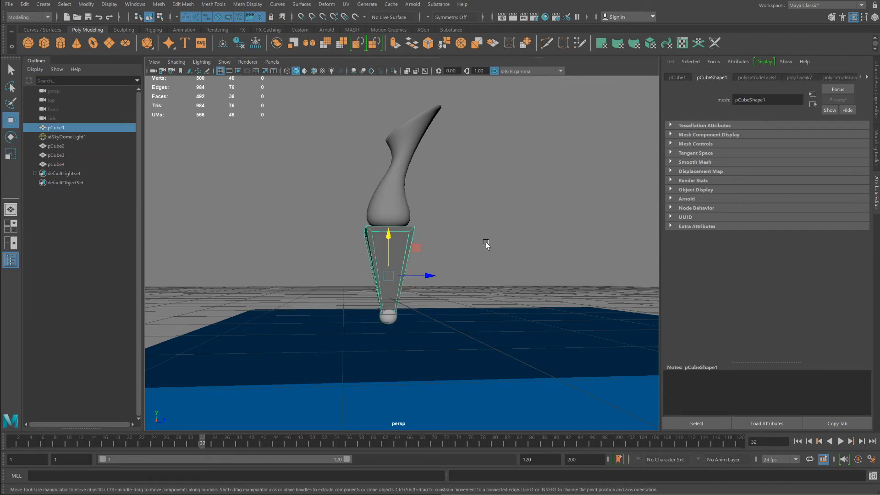
pyautogui.moveTo(480, 242); pyautogui.dragTo(372, 176)
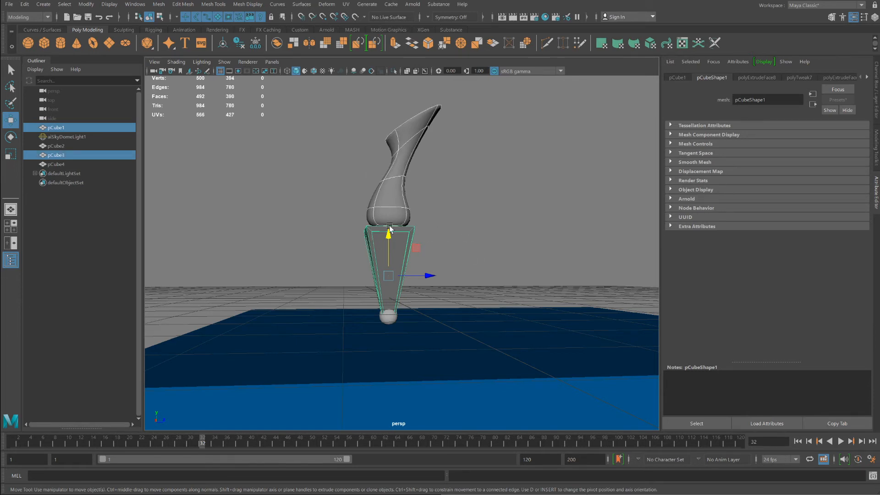
pyautogui.click(479, 240)
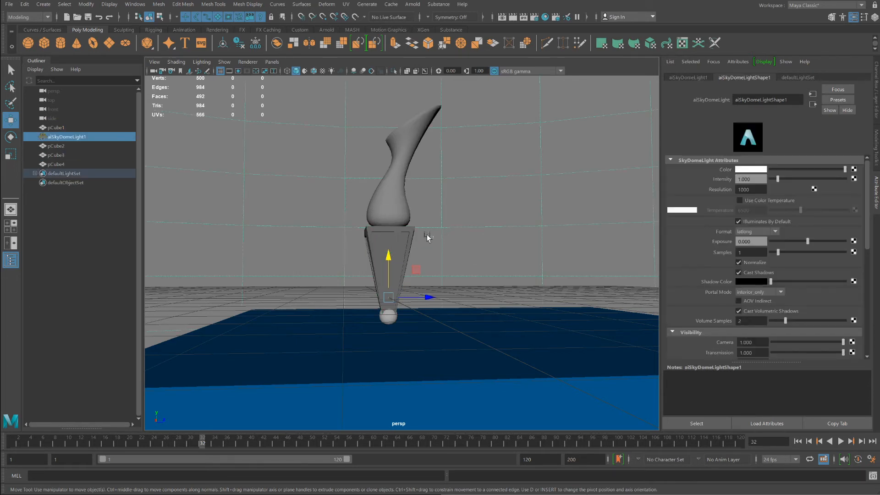
pyautogui.press('z')
pyautogui.moveTo(389, 233); pyautogui.dragTo(388, 229)
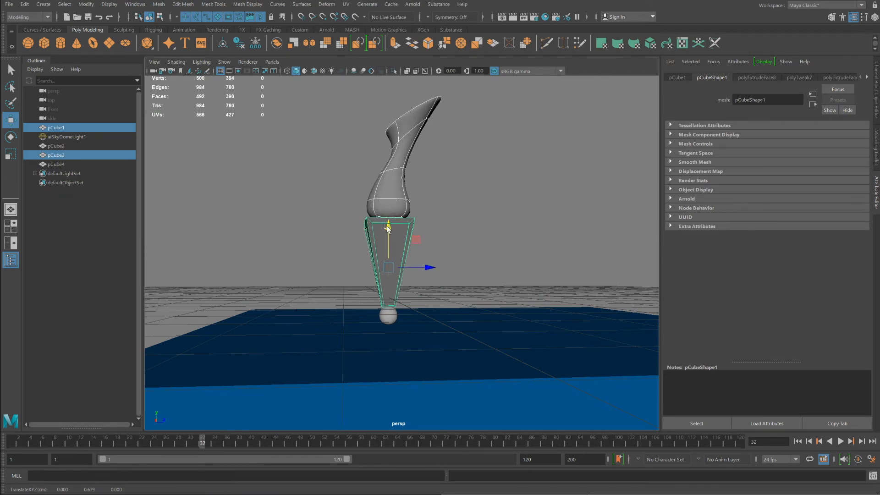
pyautogui.keyDown('alt'); pyautogui.moveTo(448, 259); pyautogui.dragTo(428, 273); pyautogui.keyUp('alt')
pyautogui.scroll(6, 397, 307)
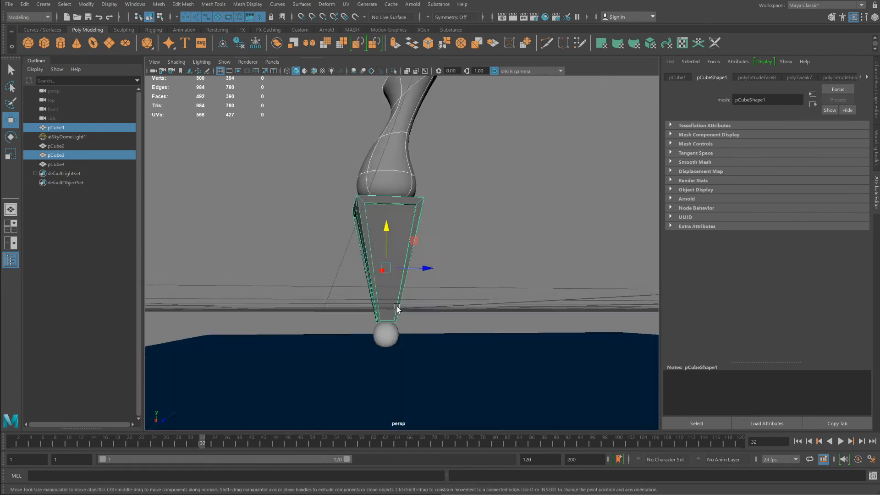
# Select the ball under the pedestal and lower it very slightly along the vertical axis in the side view.
pyautogui.keyDown('alt'); pyautogui.moveTo(398, 317); pyautogui.dragTo(404, 311, button='middle'); pyautogui.keyUp('alt')
pyautogui.keyDown('alt'); pyautogui.moveTo(405, 314); pyautogui.dragTo(418, 258); pyautogui.keyUp('alt')
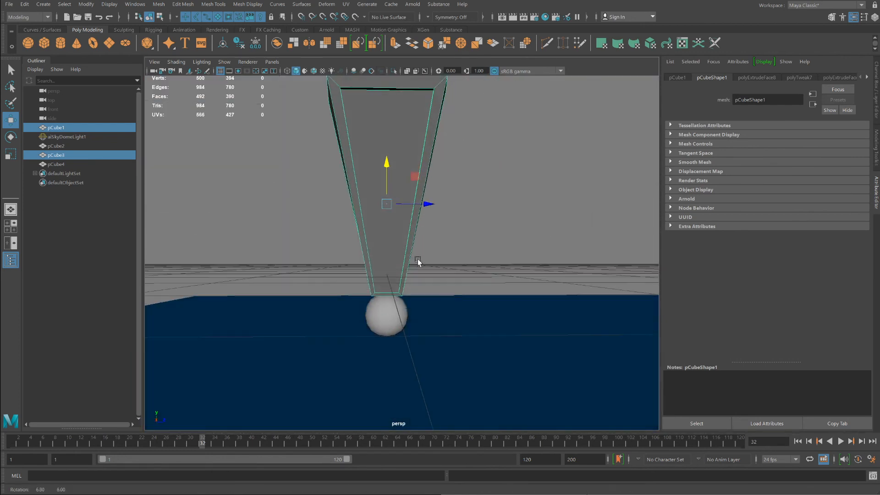
pyautogui.press('space')
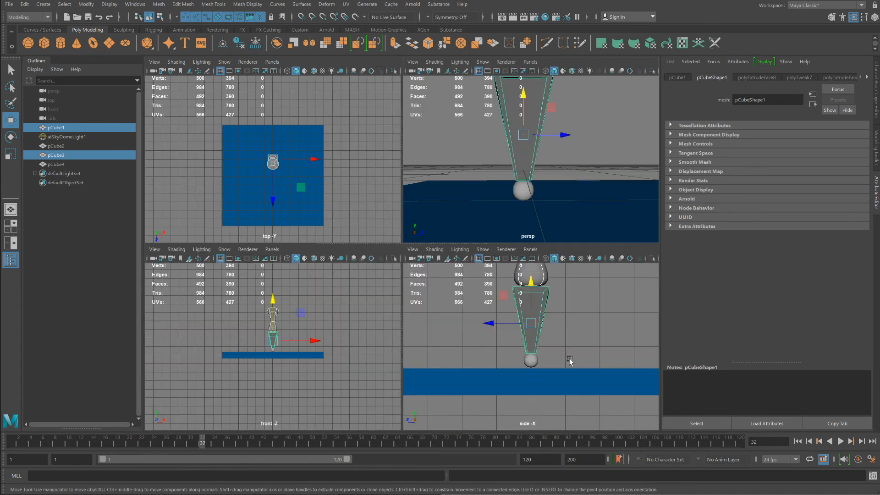
pyautogui.click(533, 362)
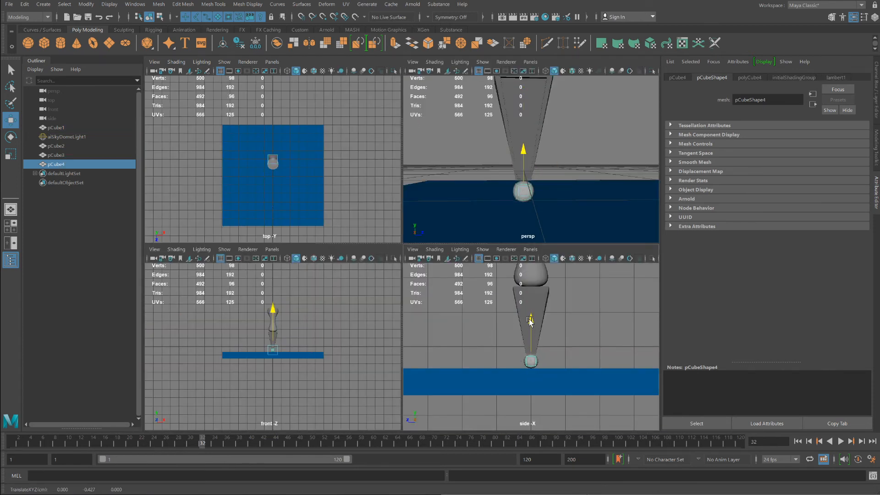
pyautogui.moveTo(531, 322); pyautogui.dragTo(531, 321)
pyautogui.press('space')
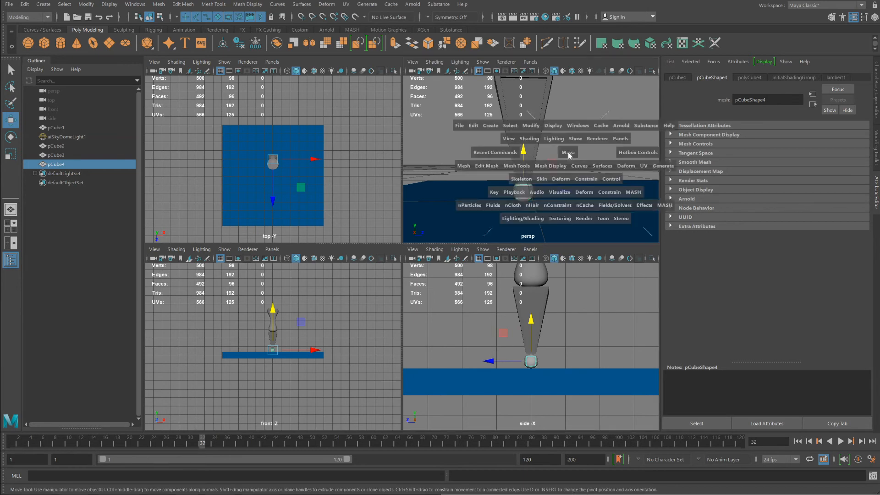
# Assign a new Arnold aiStandardSurface material to the ball and set its base color to cyan.
pyautogui.moveTo(370, 321); pyautogui.dragTo(358, 488, button='right')
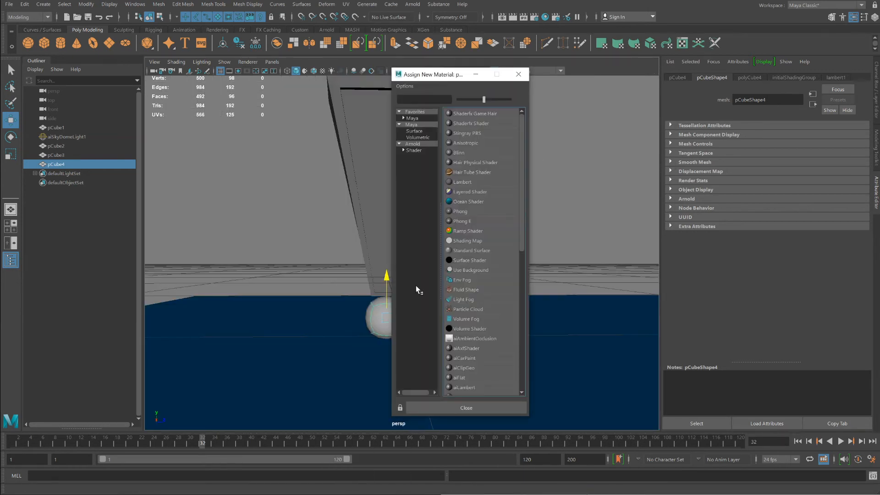
pyautogui.click(413, 144)
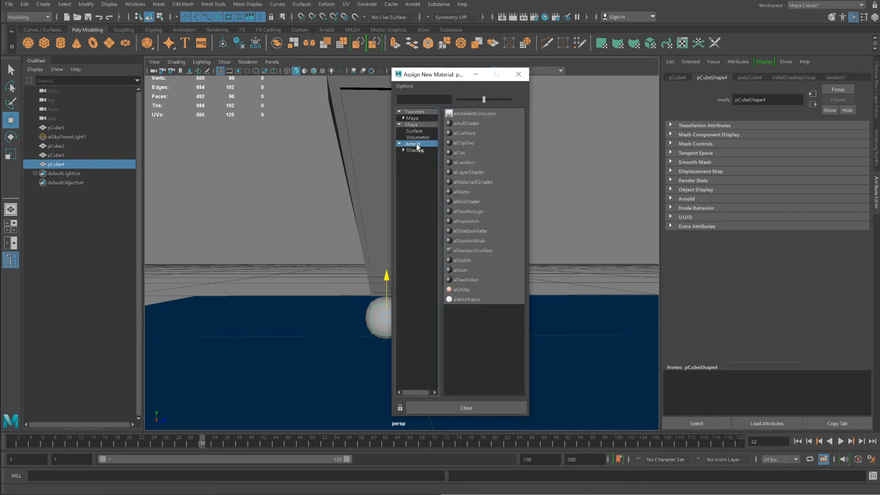
pyautogui.click(473, 251)
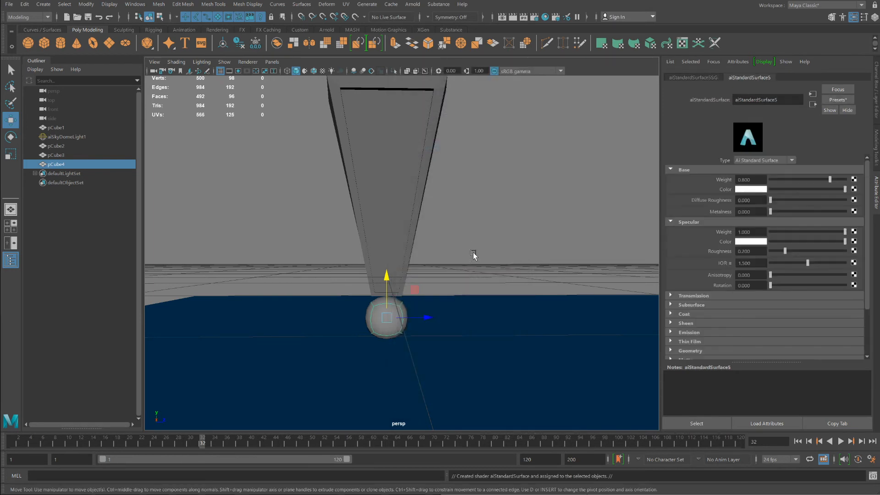
pyautogui.click(742, 192)
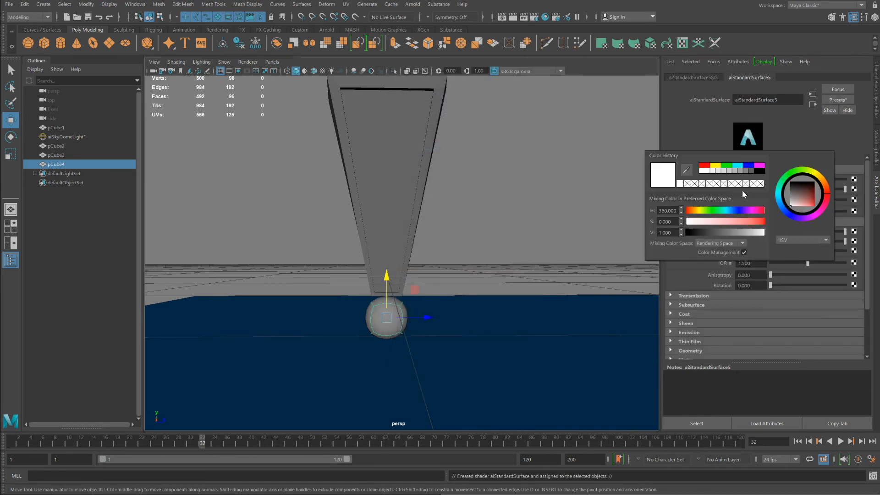
pyautogui.click(738, 166)
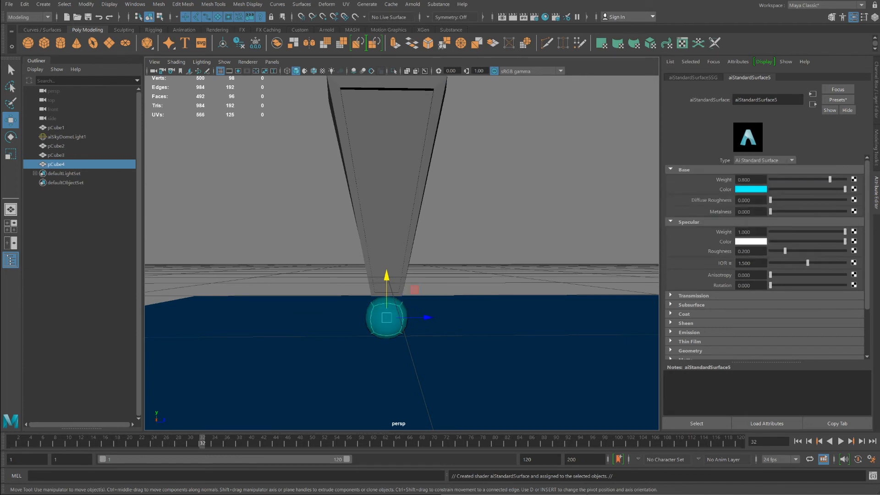
# Set the ball material's metalness to 0.263, render the current frame with the whole vase in view, and close the render window.
pyautogui.scroll(-6, 495, 183)
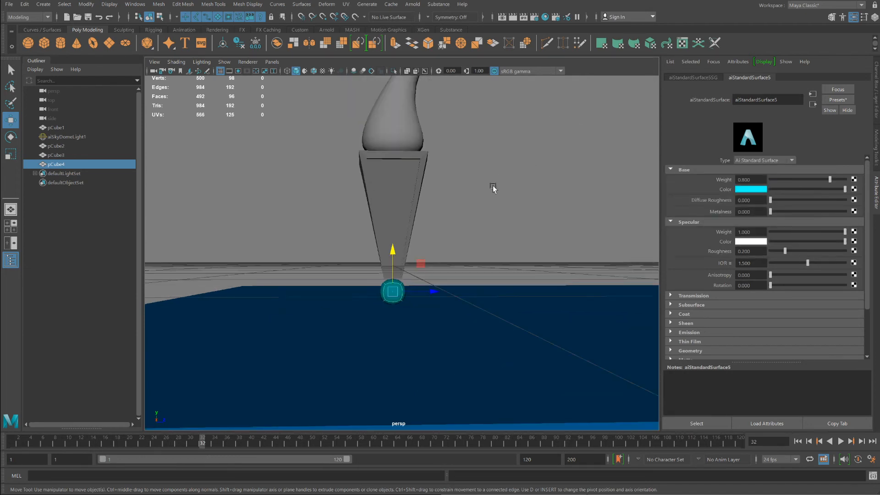
pyautogui.keyDown('alt'); pyautogui.moveTo(487, 188); pyautogui.dragTo(494, 195); pyautogui.keyUp('alt')
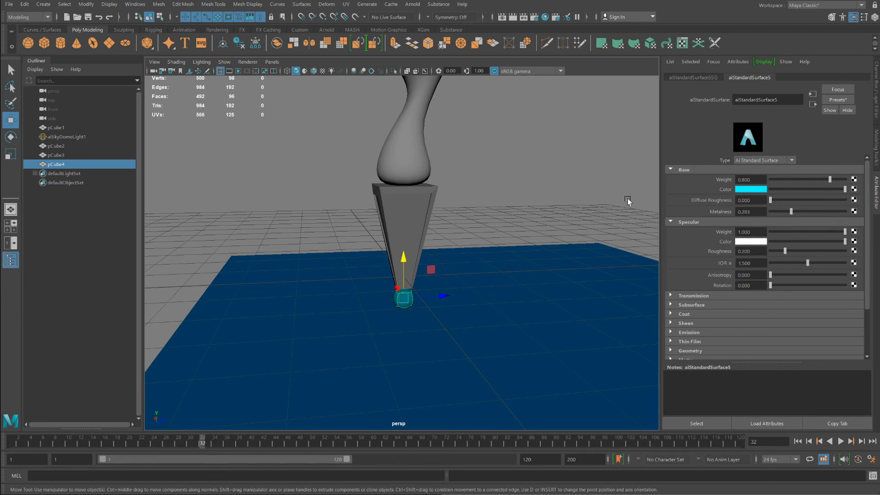
pyautogui.keyDown('alt'); pyautogui.moveTo(494, 183); pyautogui.dragTo(495, 239); pyautogui.keyUp('alt')
pyautogui.click(513, 17)
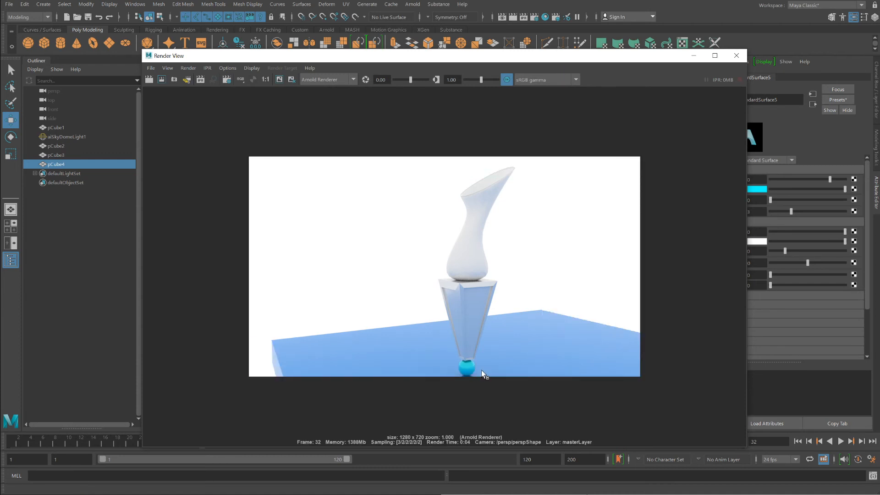
pyautogui.click(737, 56)
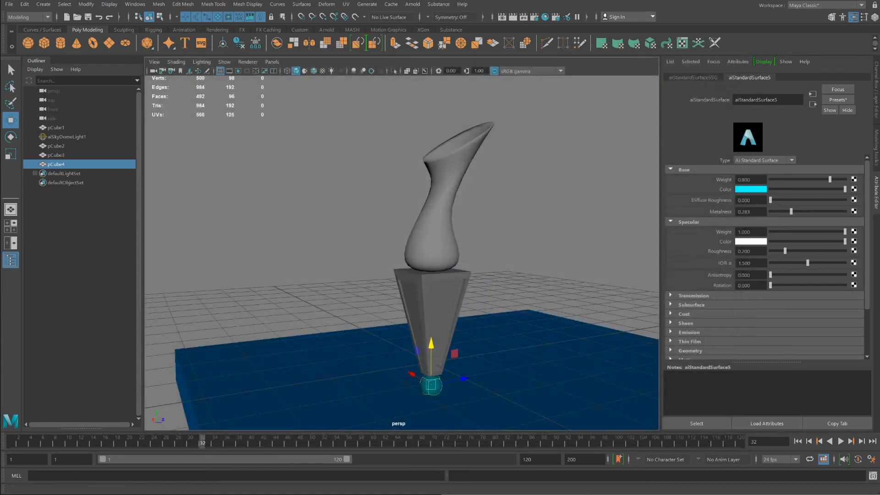
# Set the ball material's base color to white, render the current frame again, and close the render window.
pyautogui.click(748, 190)
pyautogui.click(712, 169)
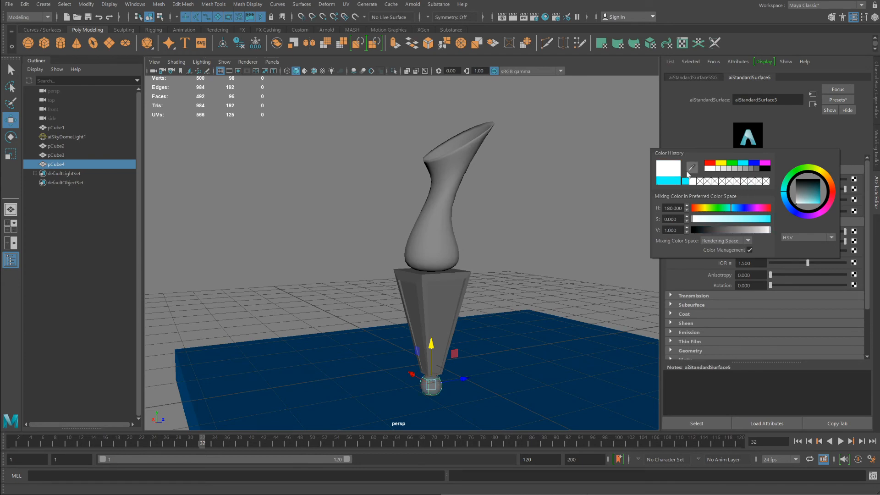
pyautogui.click(513, 19)
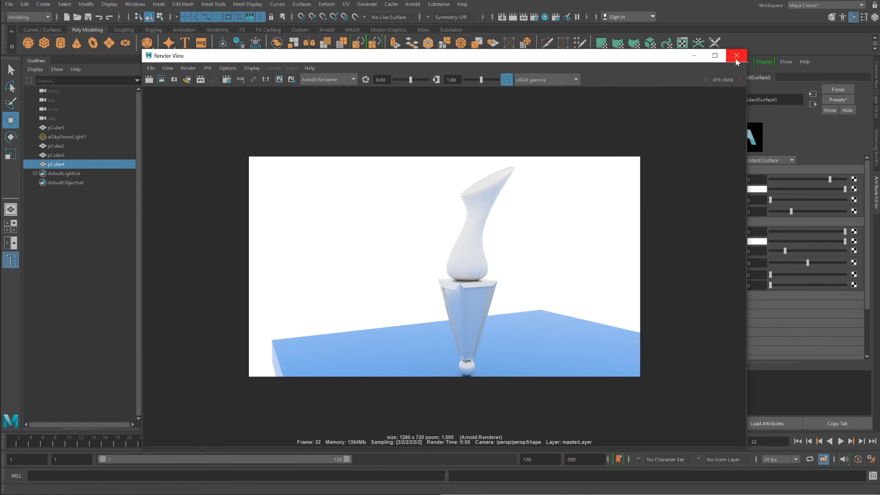
pyautogui.click(737, 55)
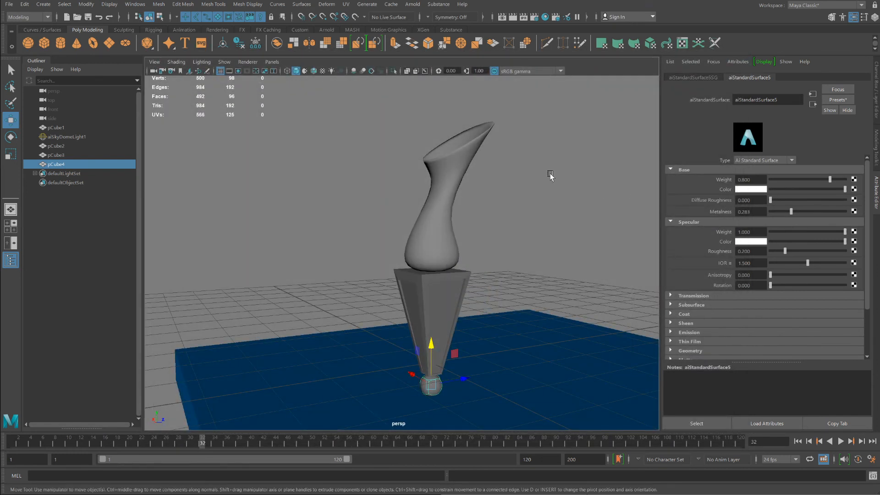
# Select the sky dome light and connect a file texture to its color.
pyautogui.click(525, 155)
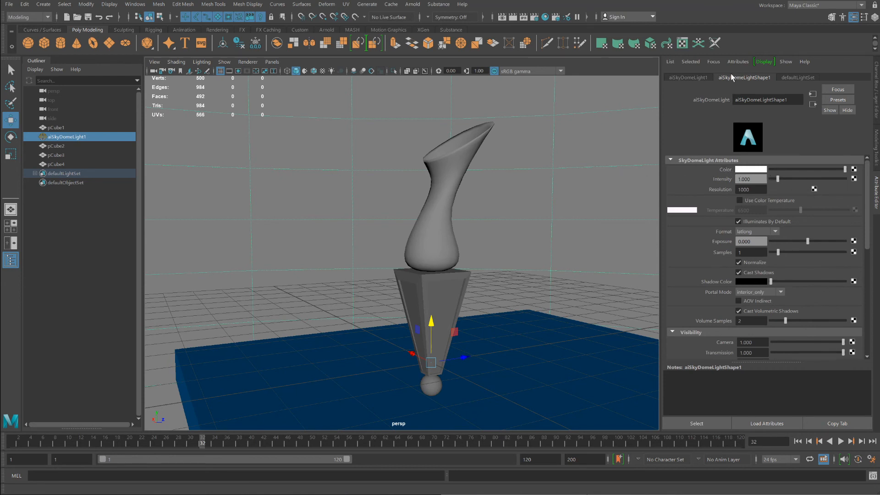
pyautogui.click(854, 169)
pyautogui.click(366, 124)
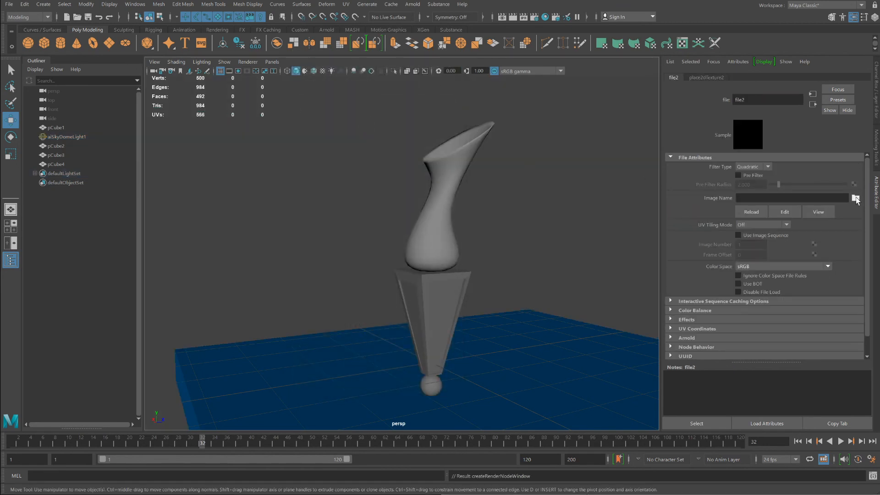
# Load container_free_Env.hdr from the art folder into the sky dome's file texture and render the current frame.
pyautogui.click(856, 198)
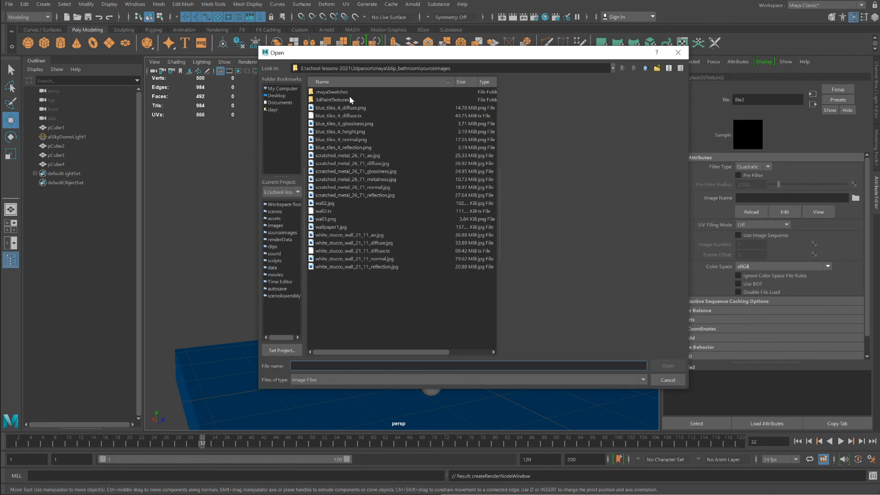
pyautogui.click(646, 68)
pyautogui.doubleClick(359, 108)
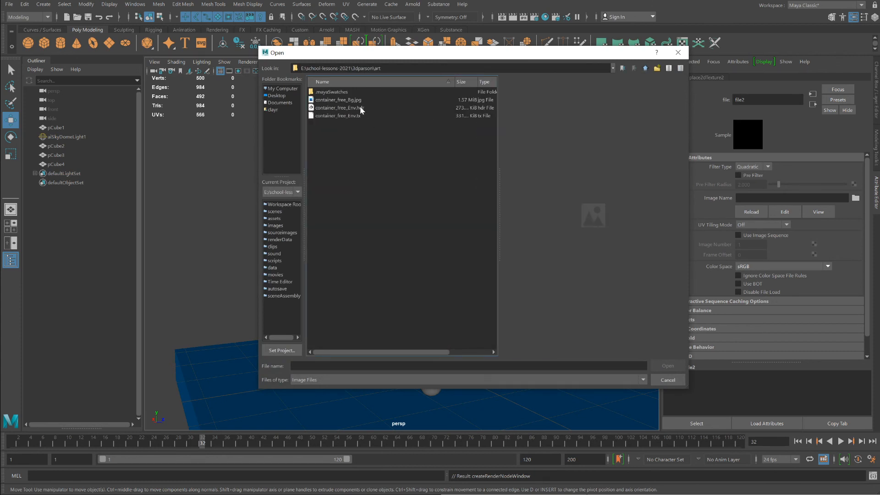
pyautogui.click(359, 108)
pyautogui.click(660, 366)
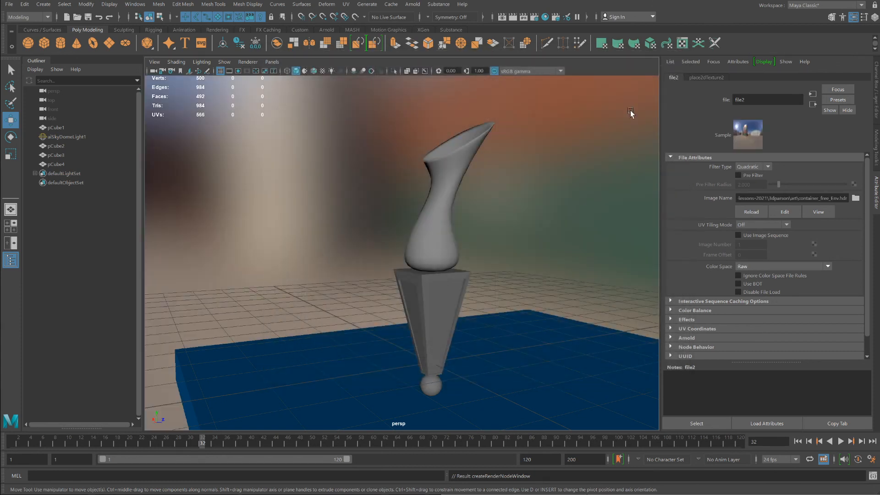
pyautogui.click(513, 18)
# Select the vase and set the base color of its aiStandardSurface4 material to red.
pyautogui.click(422, 227)
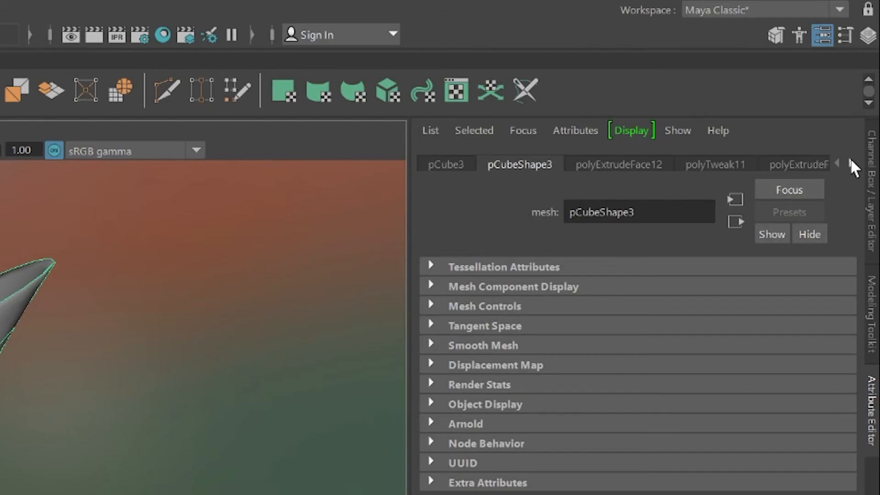
pyautogui.click(850, 161)
pyautogui.click(849, 161)
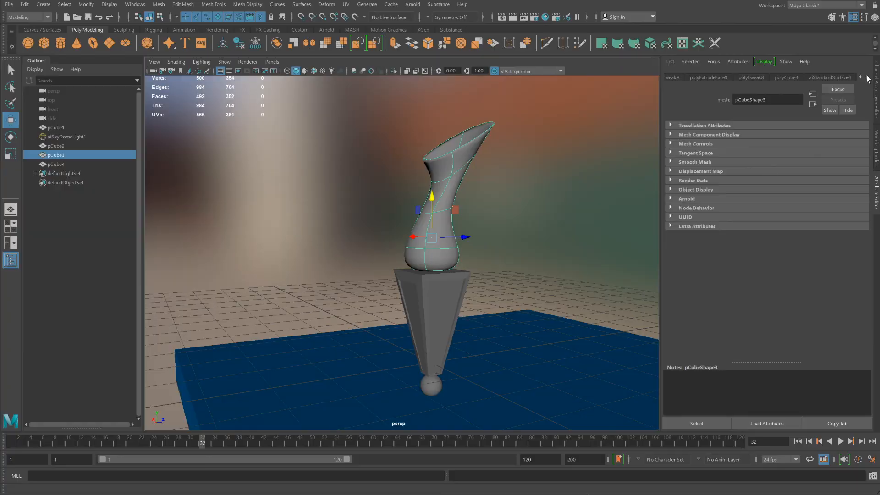
pyautogui.click(835, 79)
pyautogui.click(755, 188)
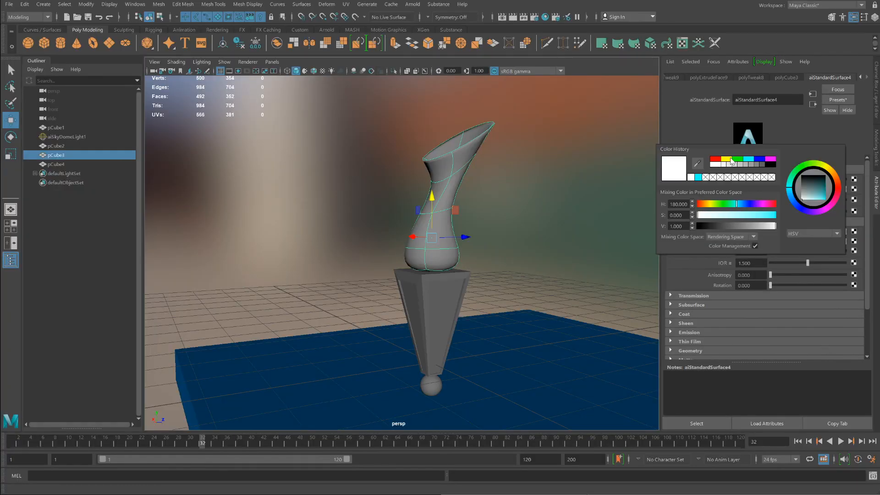
pyautogui.click(716, 159)
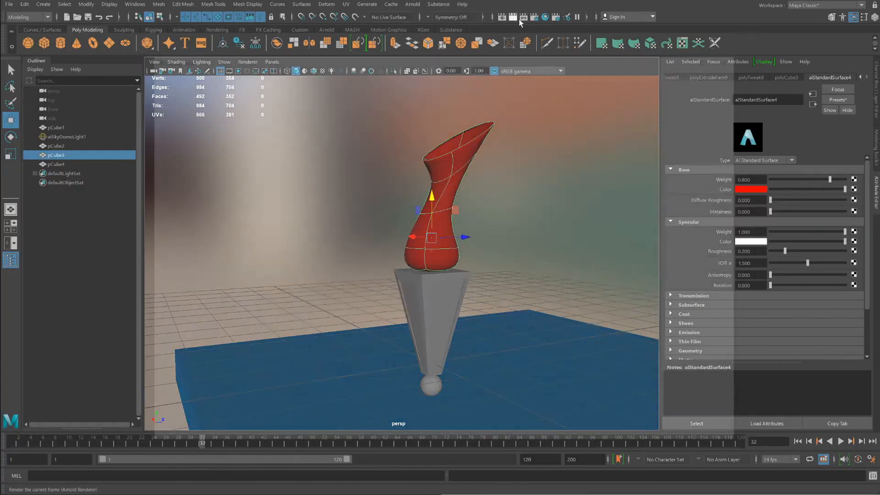
# Render the current frame with the red vase and save the image as a PNG named studio in the 3dparson folder.
pyautogui.click(519, 18)
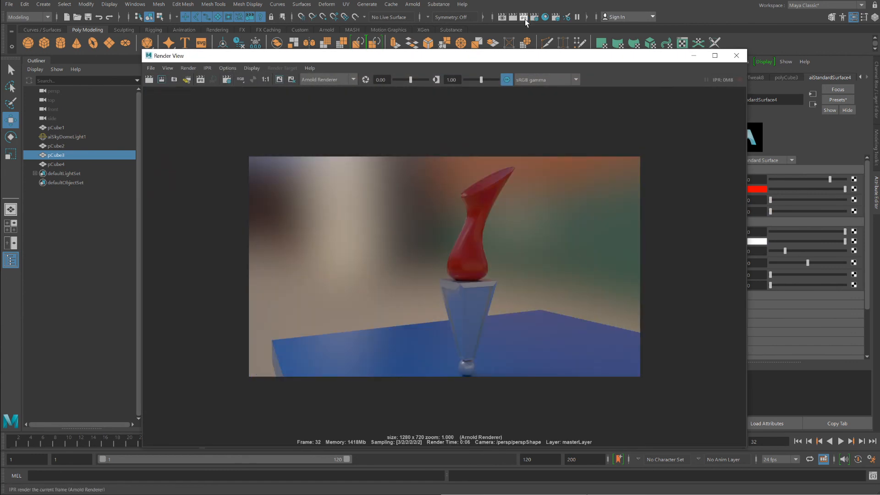
pyautogui.click(151, 68)
pyautogui.click(161, 94)
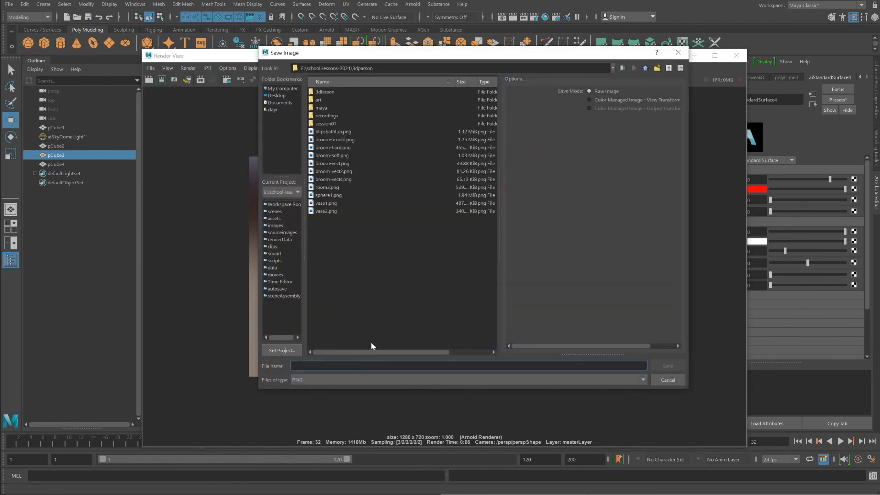
pyautogui.write('studio')
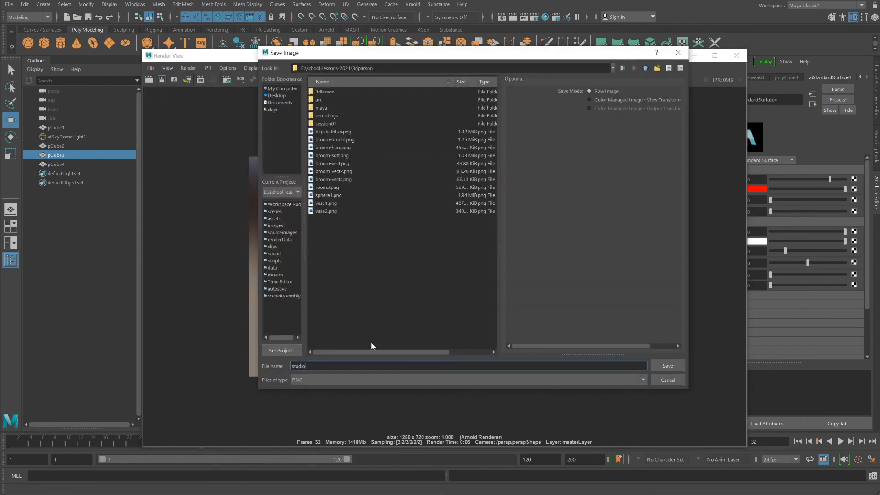
pyautogui.click(661, 368)
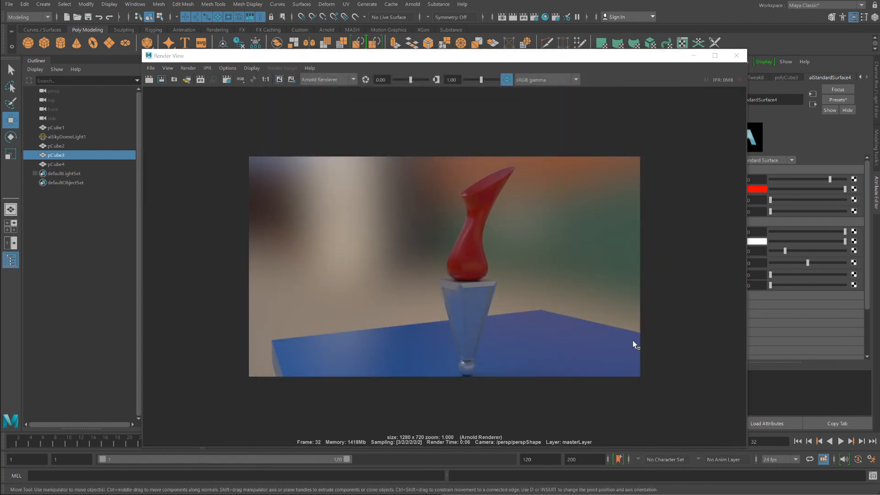